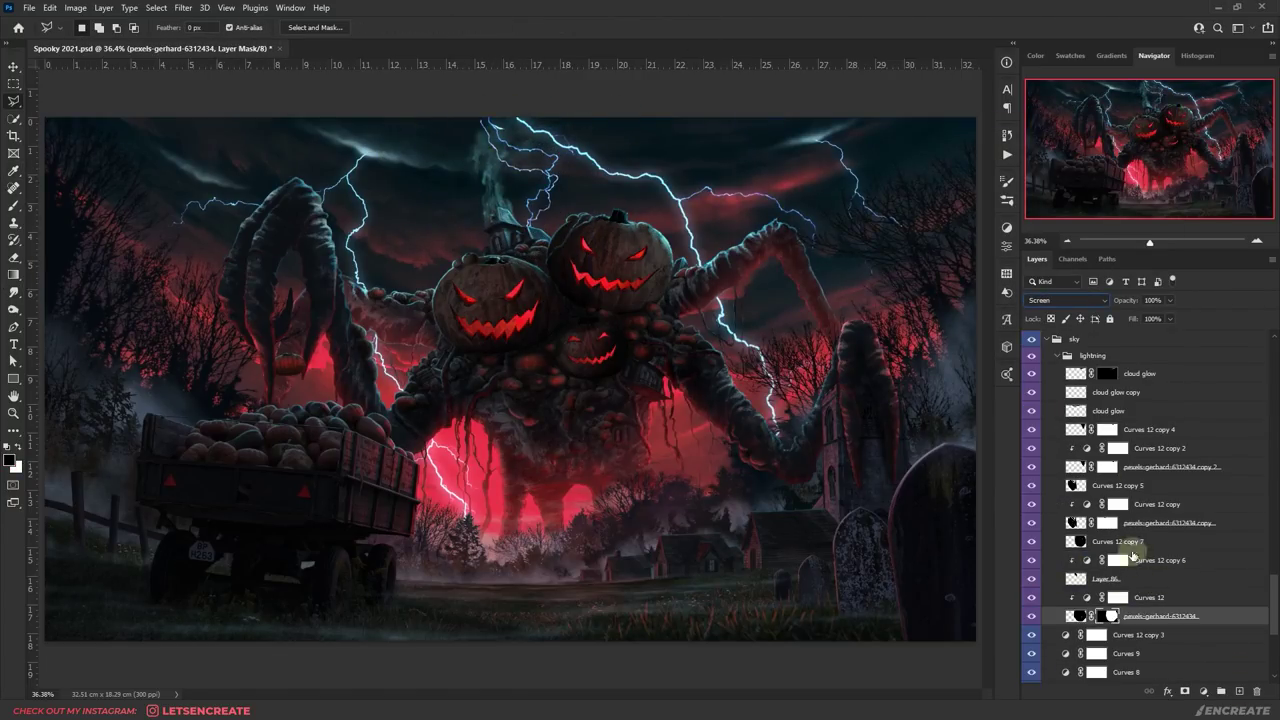
# Move the Curves 12 copy 7 layer below Layer 86 and rotate the lightning bolt behind the chimney to about 15°
pyautogui.moveTo(1133, 547); pyautogui.dragTo(1130, 588)
pyautogui.press('b')
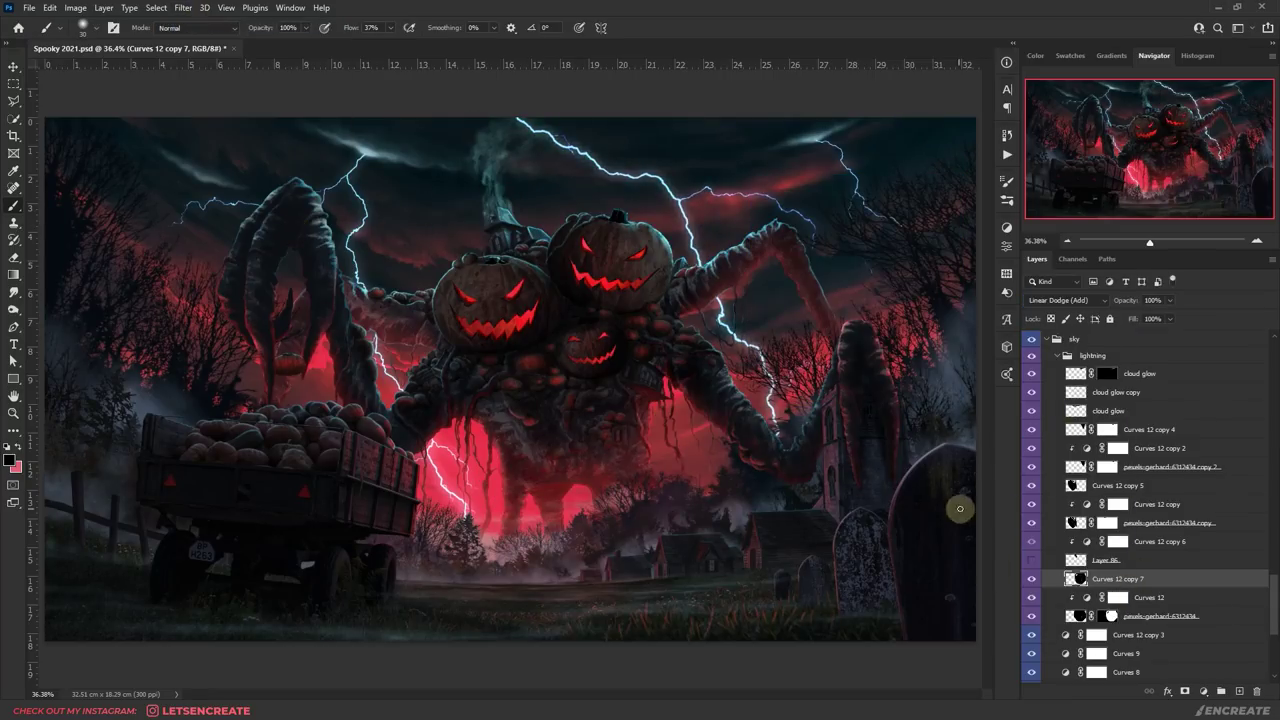
pyautogui.keyDown('ctrl'); pyautogui.click(520, 175); pyautogui.keyUp('ctrl')
pyautogui.hotkey('ctrl', 't')
pyautogui.moveTo(451, 118); pyautogui.dragTo(449, 84)
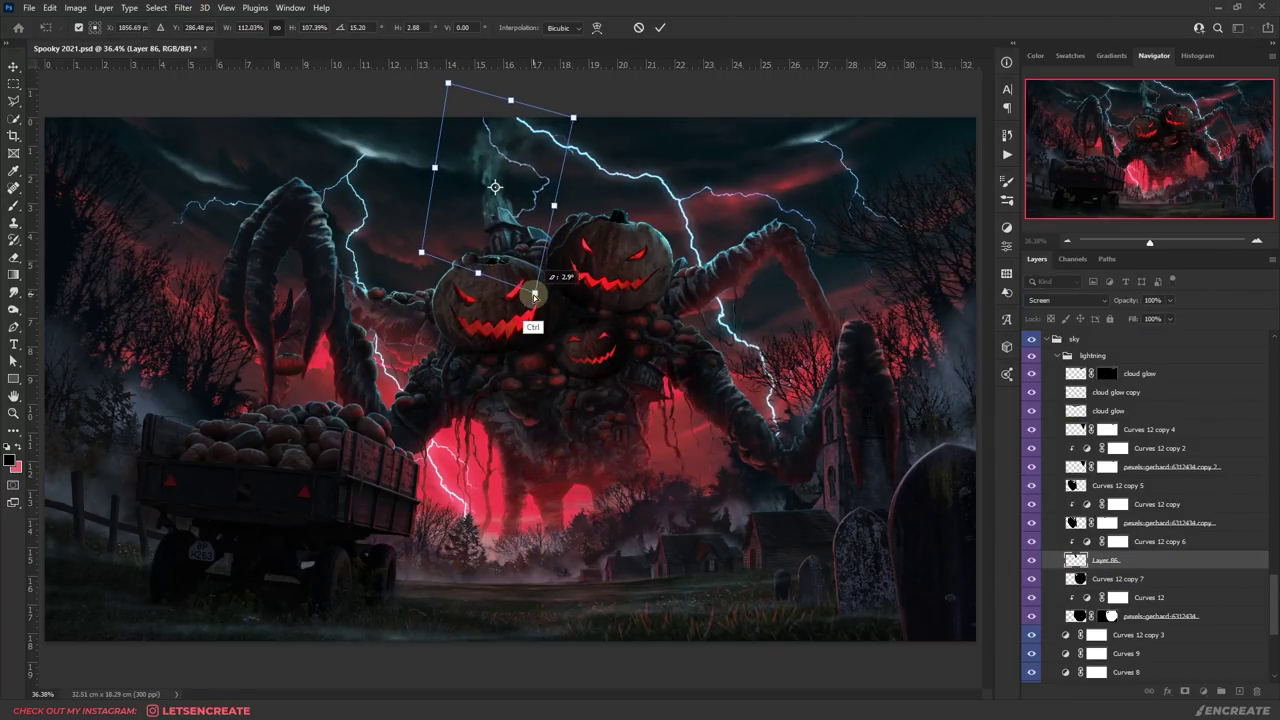
pyautogui.press('Return')
# Place a small cluster of specks from the starry photo above the chimney, rotated about 35°, and adjust its levels
pyautogui.rightClick(1130, 527)
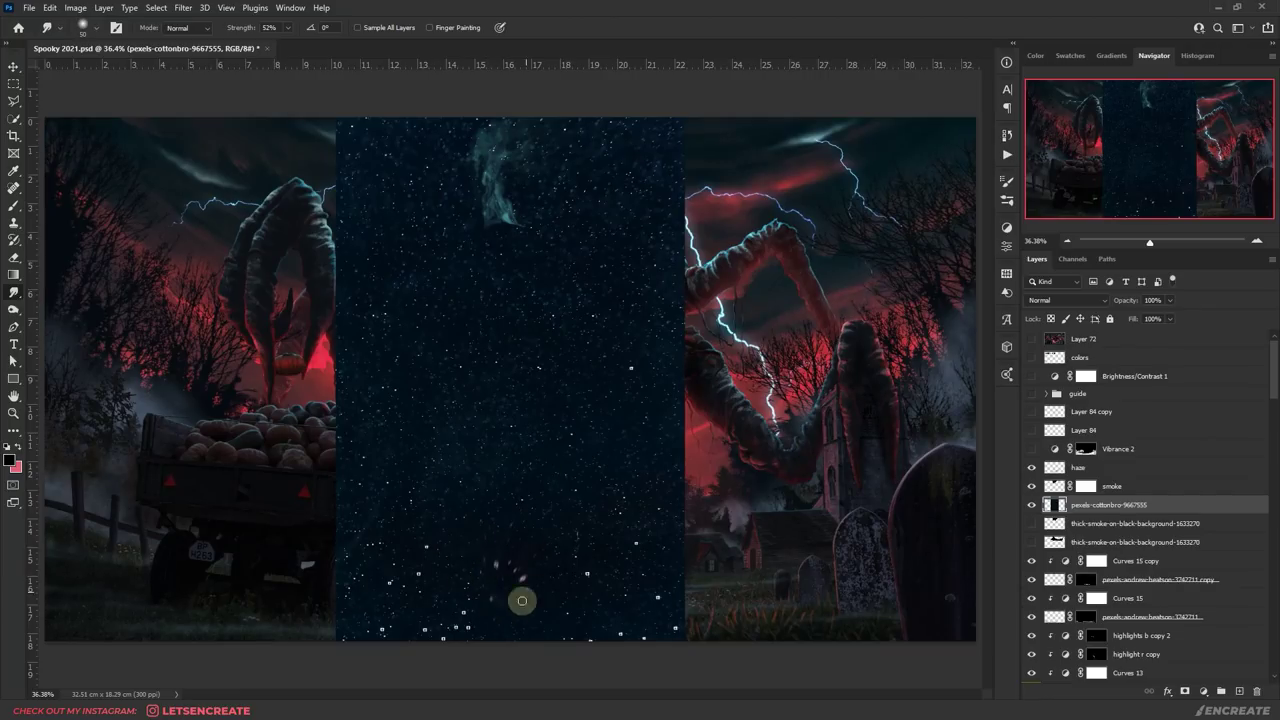
pyautogui.moveTo(522, 600); pyautogui.dragTo(531, 523)
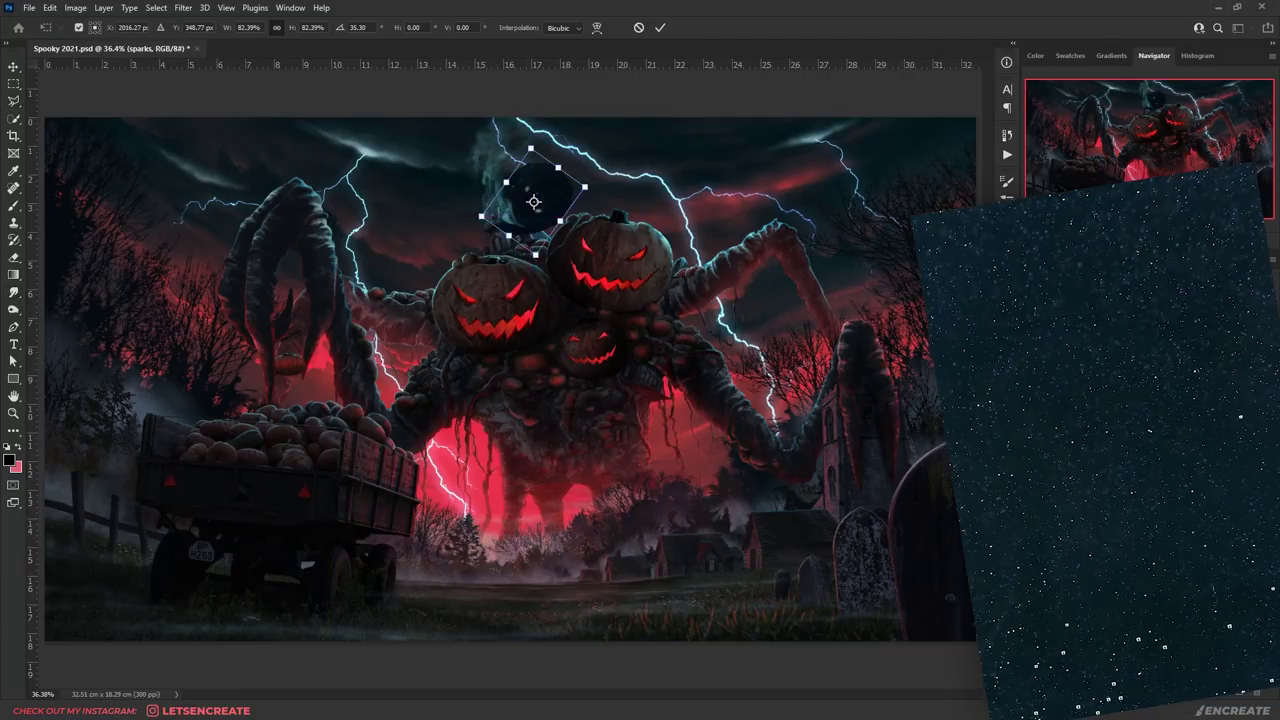
pyautogui.hotkey('ctrl', 'l')
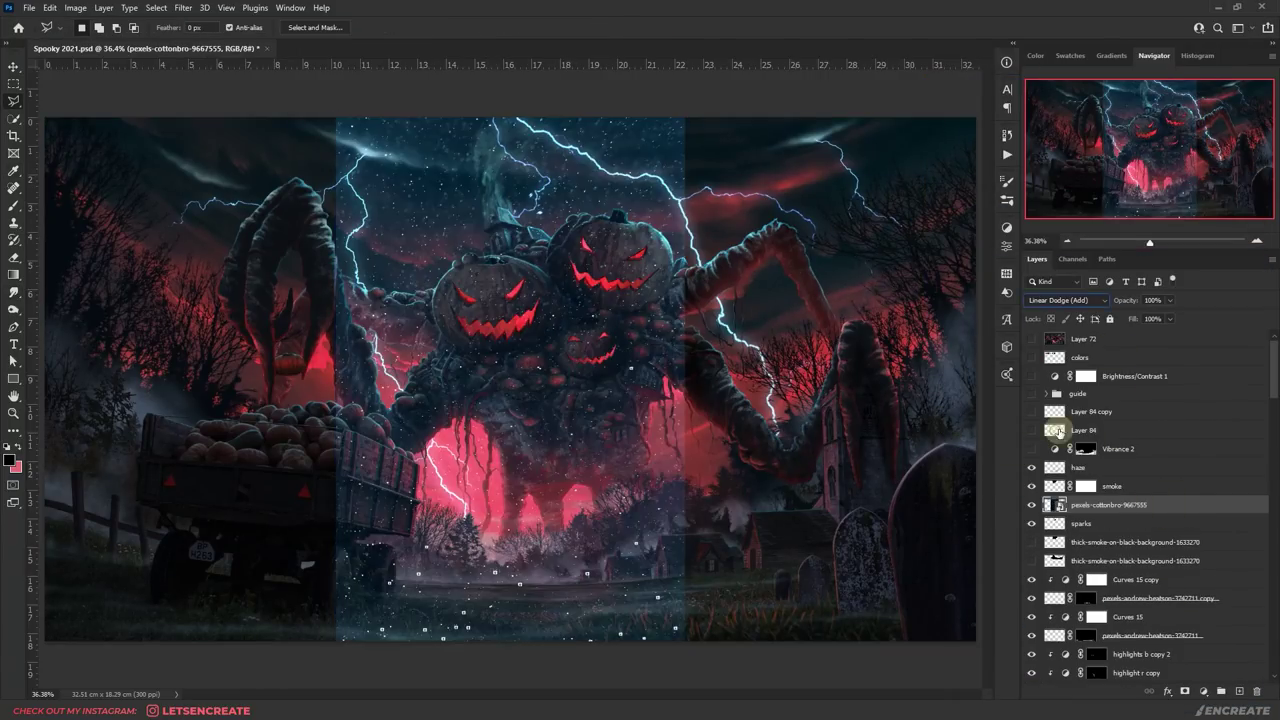
# Darken the second starry photo, set to Linear Dodge (Add), with Levels and transform it as another sparks layer beside the chimney
pyautogui.hotkey('ctrl', 'l')
pyautogui.press('Return')
pyautogui.hotkey('ctrl', 't')
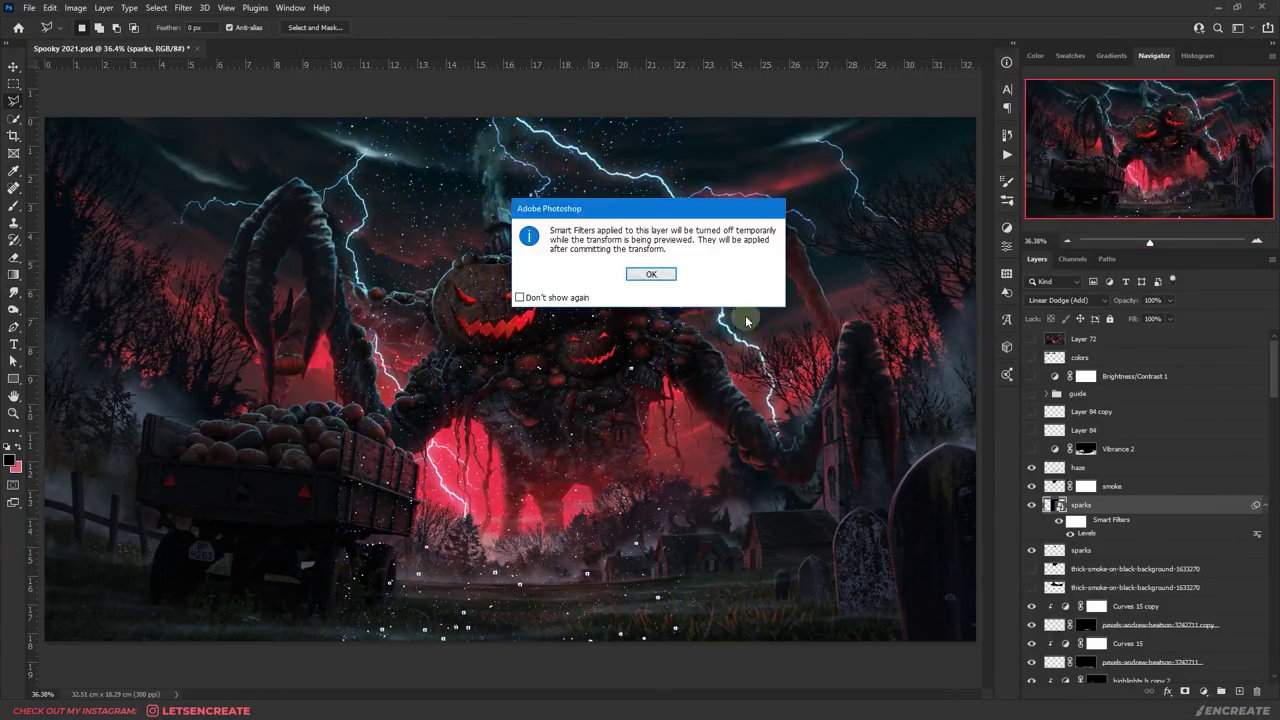
pyautogui.press('Return')
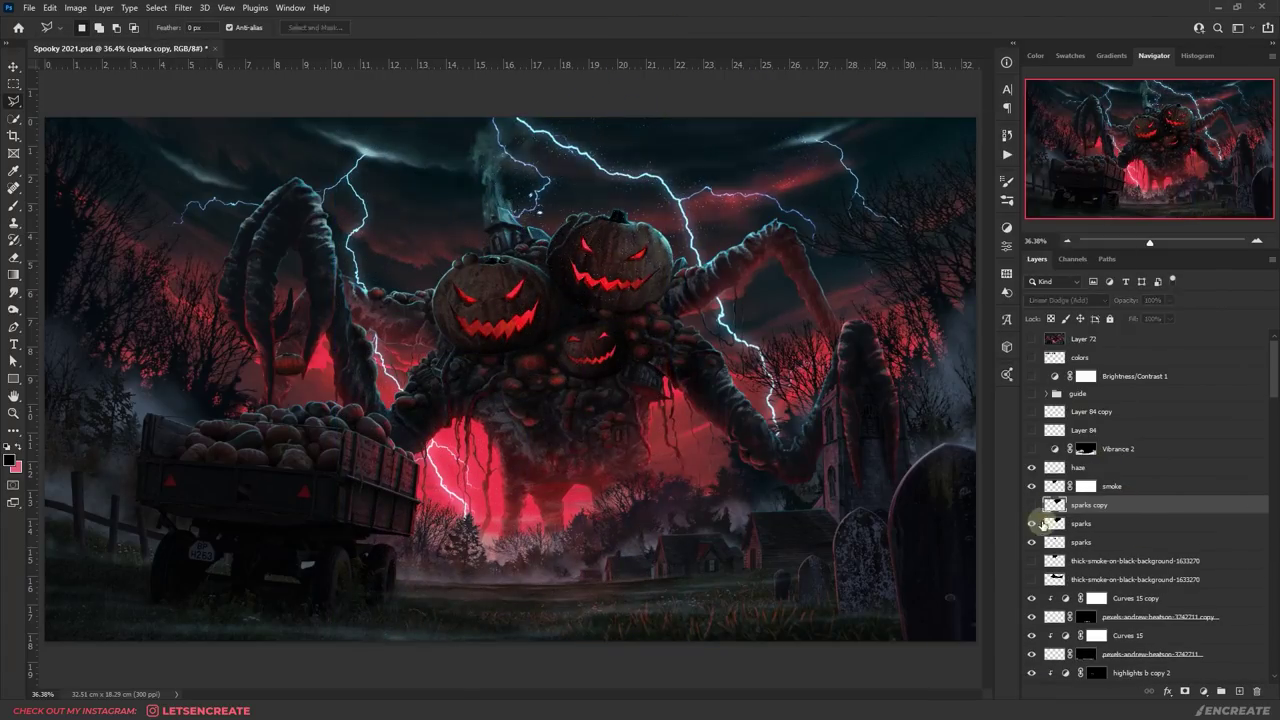
# Trim and smudge the larger sparks layer down to small specks beside the chimney and mask out the stray ones
pyautogui.click(1043, 523)
pyautogui.press('r')
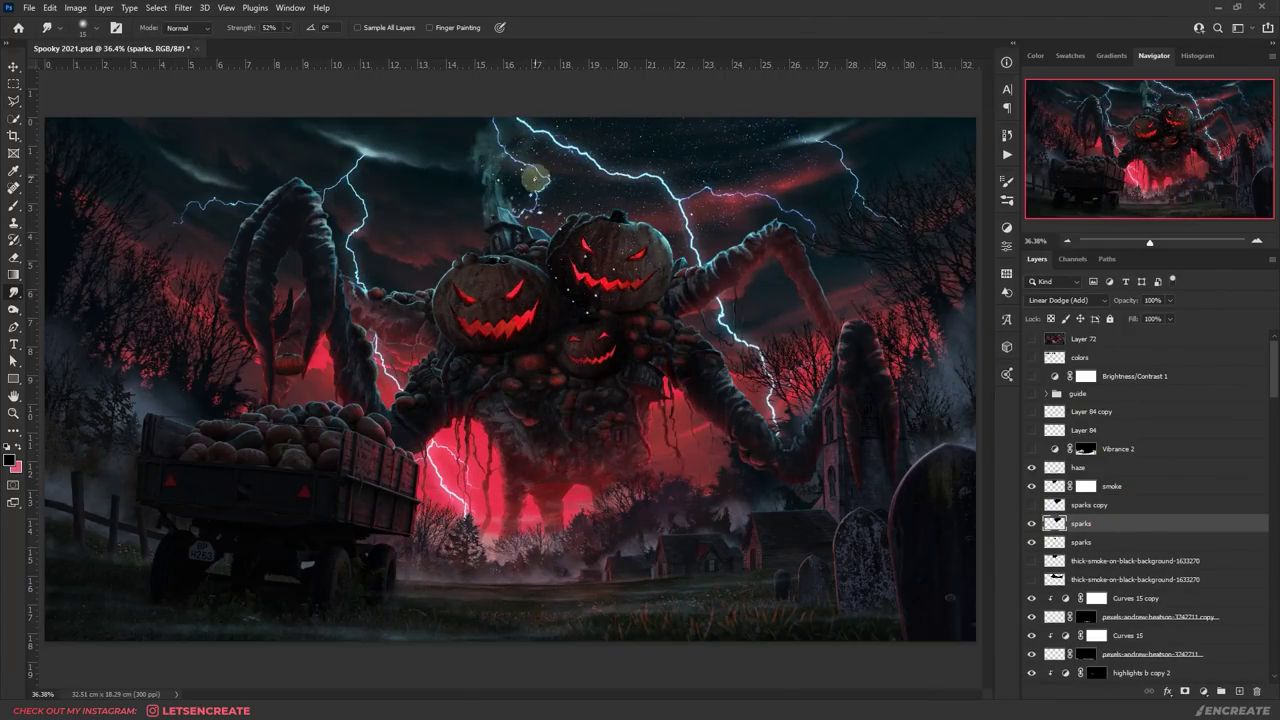
pyautogui.press('l')
pyautogui.press('r')
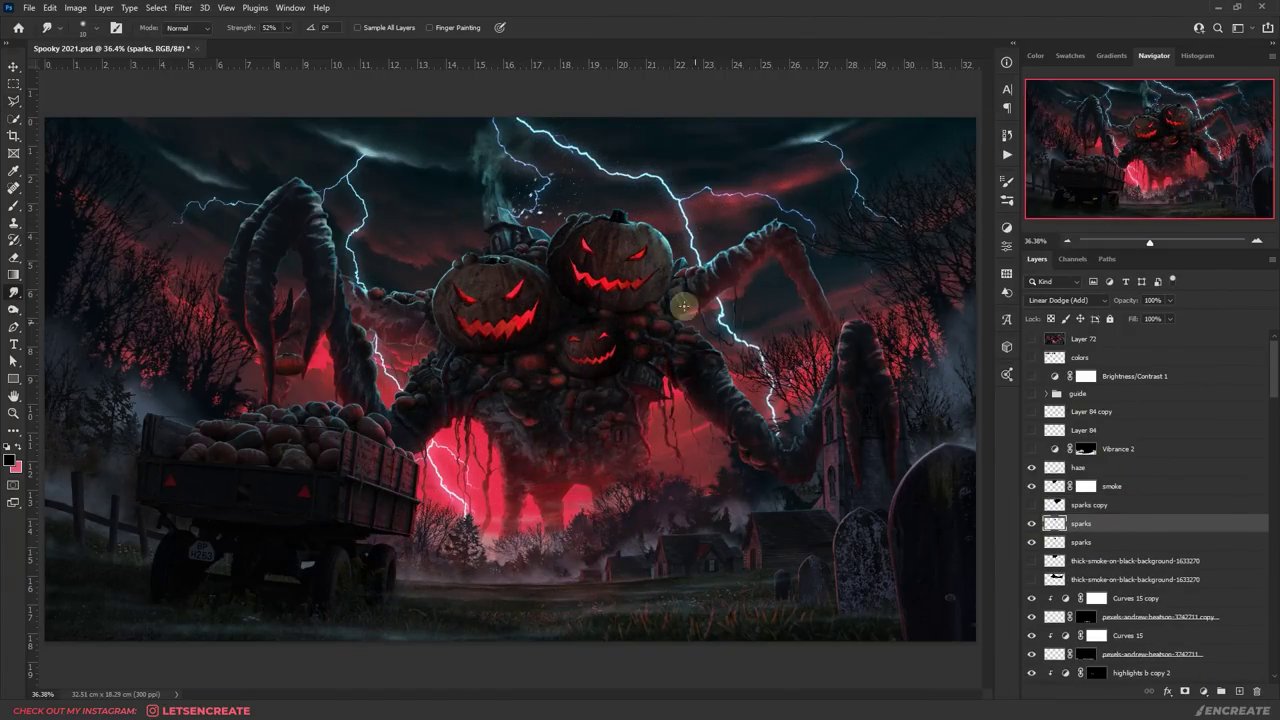
pyautogui.hotkey('ctrl', 'm')
pyautogui.press('Escape')
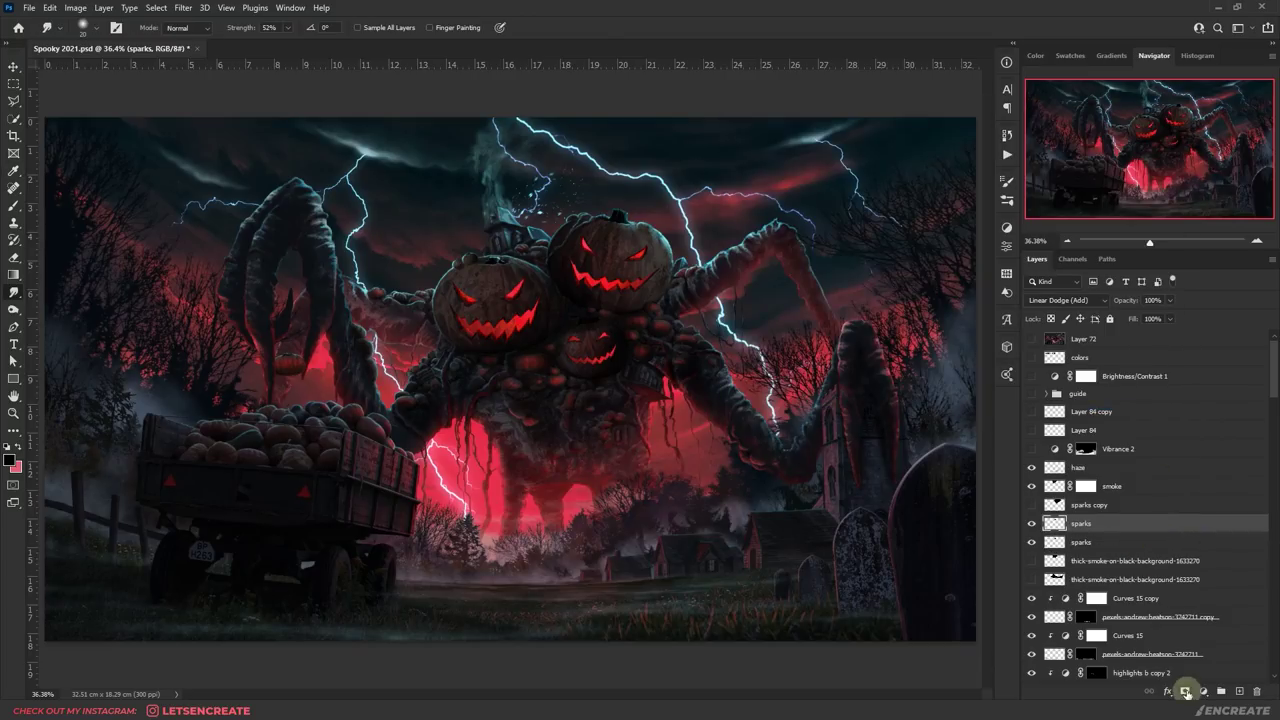
pyautogui.press('b')
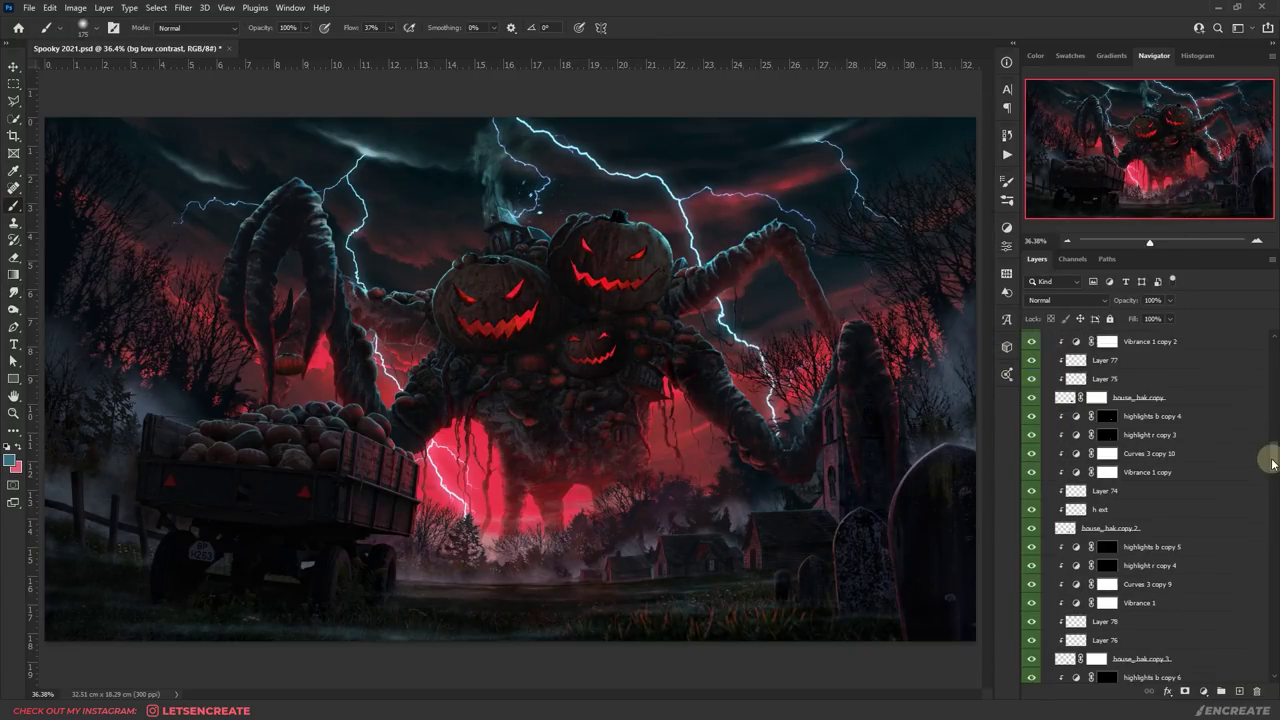
# Shrink the smoke image to a small plume behind the houses and adjust its tones with Curves
pyautogui.moveTo(49, 114); pyautogui.dragTo(660, 469)
pyautogui.rightClick(728, 520)
pyautogui.press('Return')
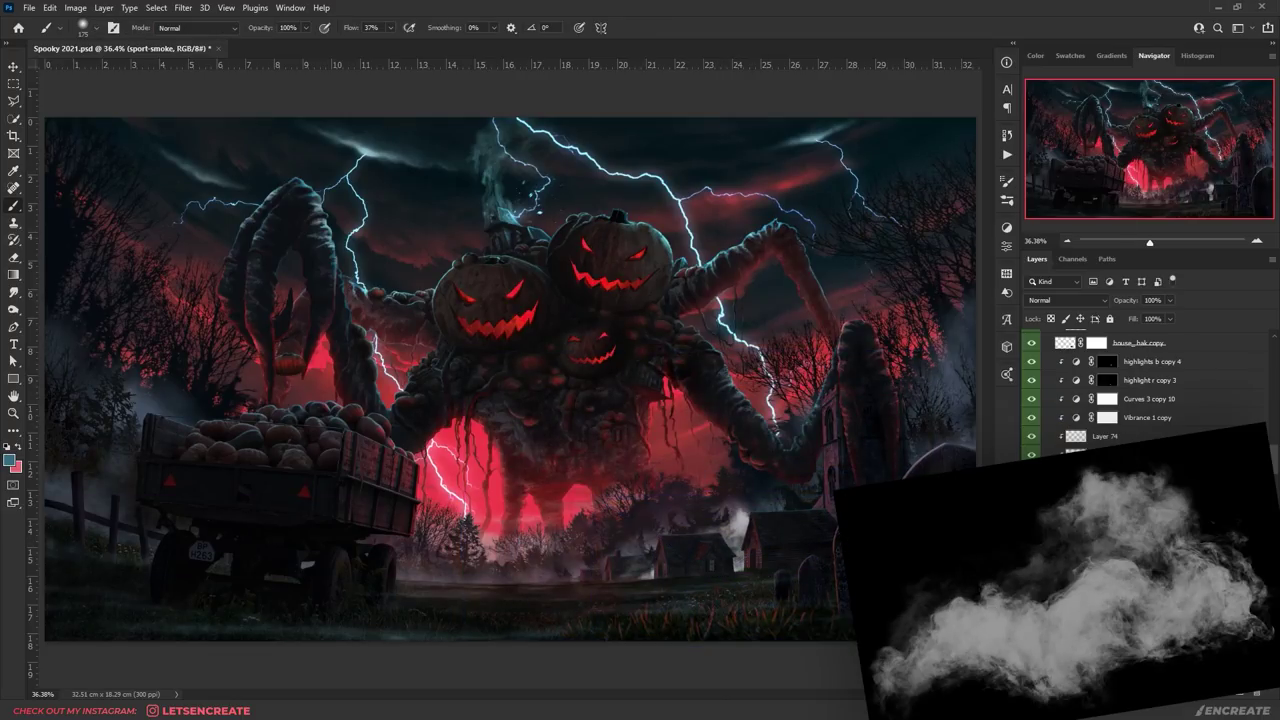
pyautogui.hotkey('ctrl', 'm')
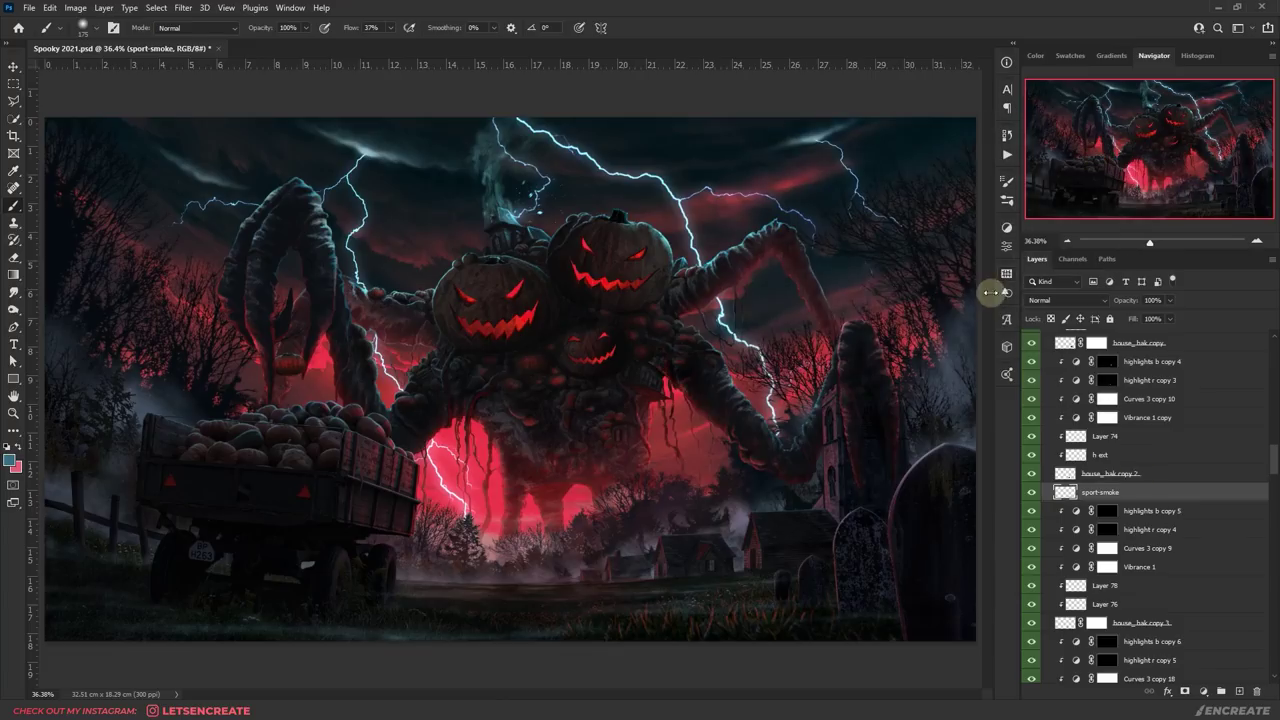
# Reposition smoke patches around the houses and gravestones and blend them into the haze
pyautogui.hotkey('ctrl', 't')
pyautogui.moveTo(729, 523); pyautogui.dragTo(563, 591)
pyautogui.press('Return')
pyautogui.press('b')
pyautogui.press('v')
pyautogui.moveTo(880, 550)
pyautogui.mouseDown()
pyautogui.moveTo(591, 571)
pyautogui.moveTo(586, 586)
pyautogui.moveTo(666, 520)
pyautogui.moveTo(717, 573)
pyautogui.moveTo(790, 555)
pyautogui.moveTo(814, 571)
pyautogui.mouseUp()
pyautogui.press('r')
pyautogui.click(1068, 300)
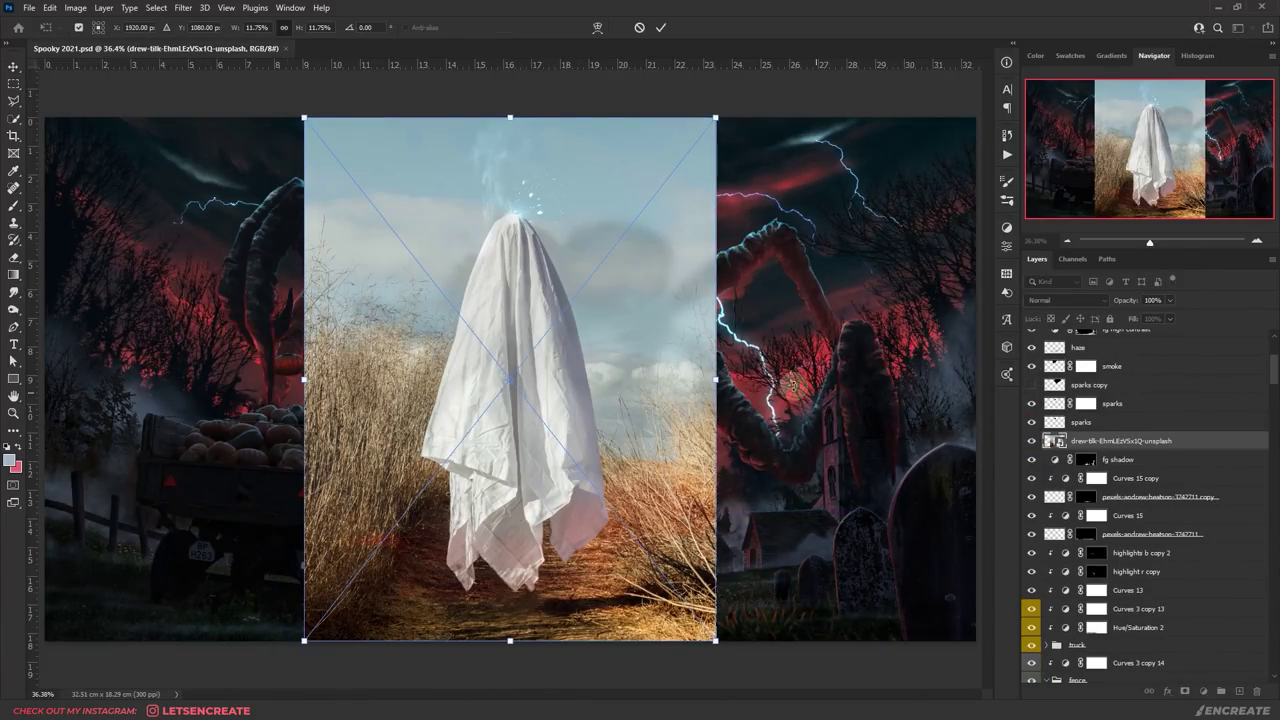
# Enlarge the white-sheet ghost photo beyond the canvas edges and shift it so the dry grass fills the foreground
pyautogui.moveTo(727, 379); pyautogui.dragTo(1157, 405)
pyautogui.moveTo(852, 449); pyautogui.dragTo(600, 417)
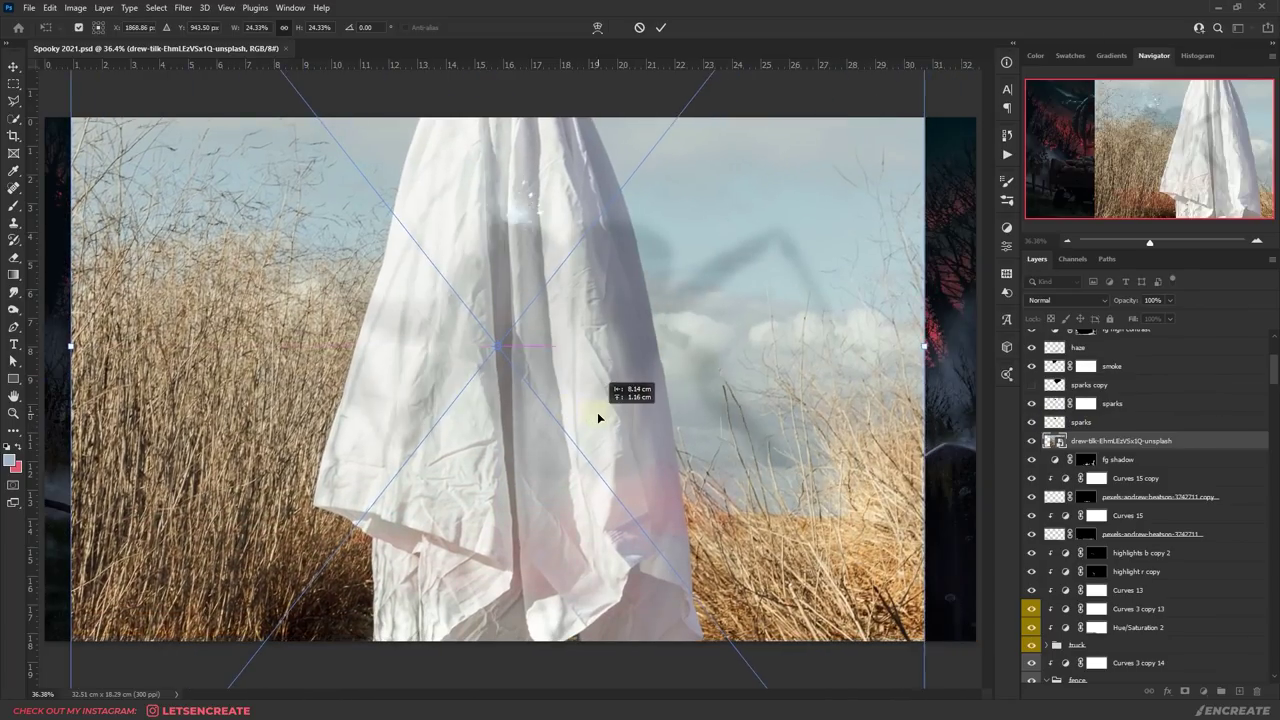
pyautogui.moveTo(920, 348); pyautogui.dragTo(1143, 350)
pyautogui.moveTo(765, 405); pyautogui.dragTo(786, 480)
pyautogui.press('Return')
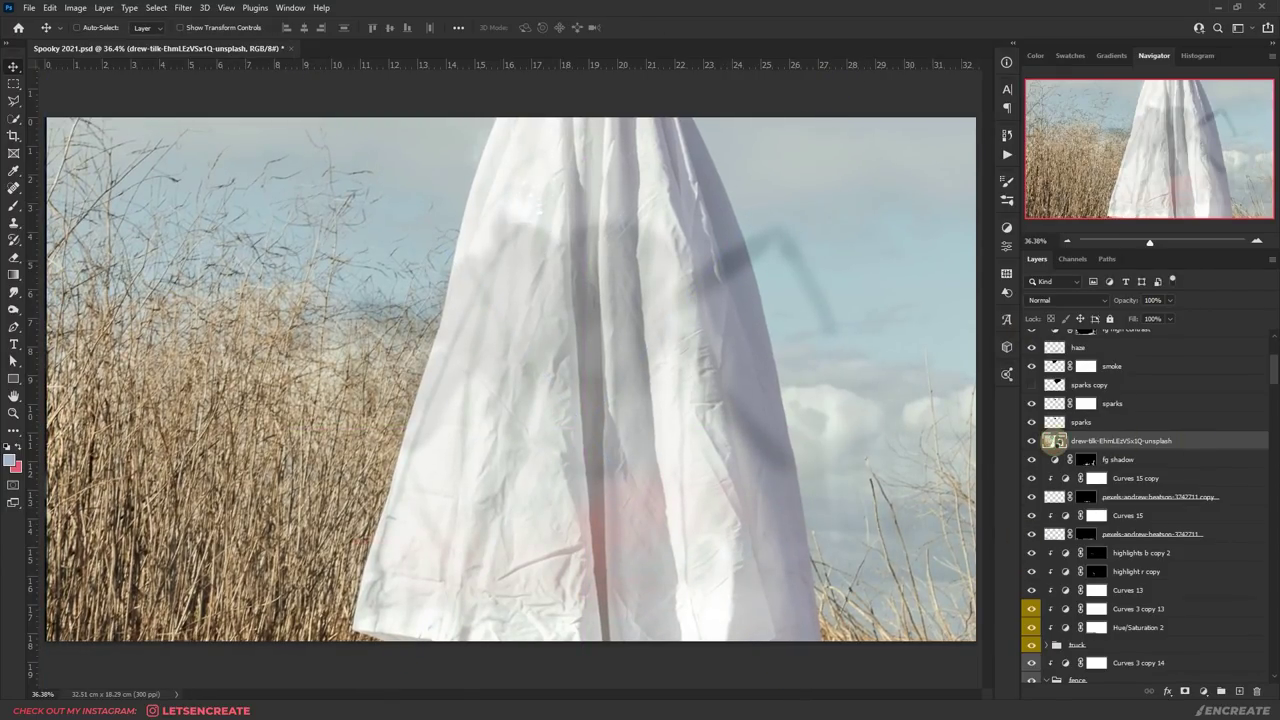
# Open the ghost photo's smart object, compare its colour channels, and duplicate the Blue channel
pyautogui.doubleClick(1055, 440)
pyautogui.click(1095, 260)
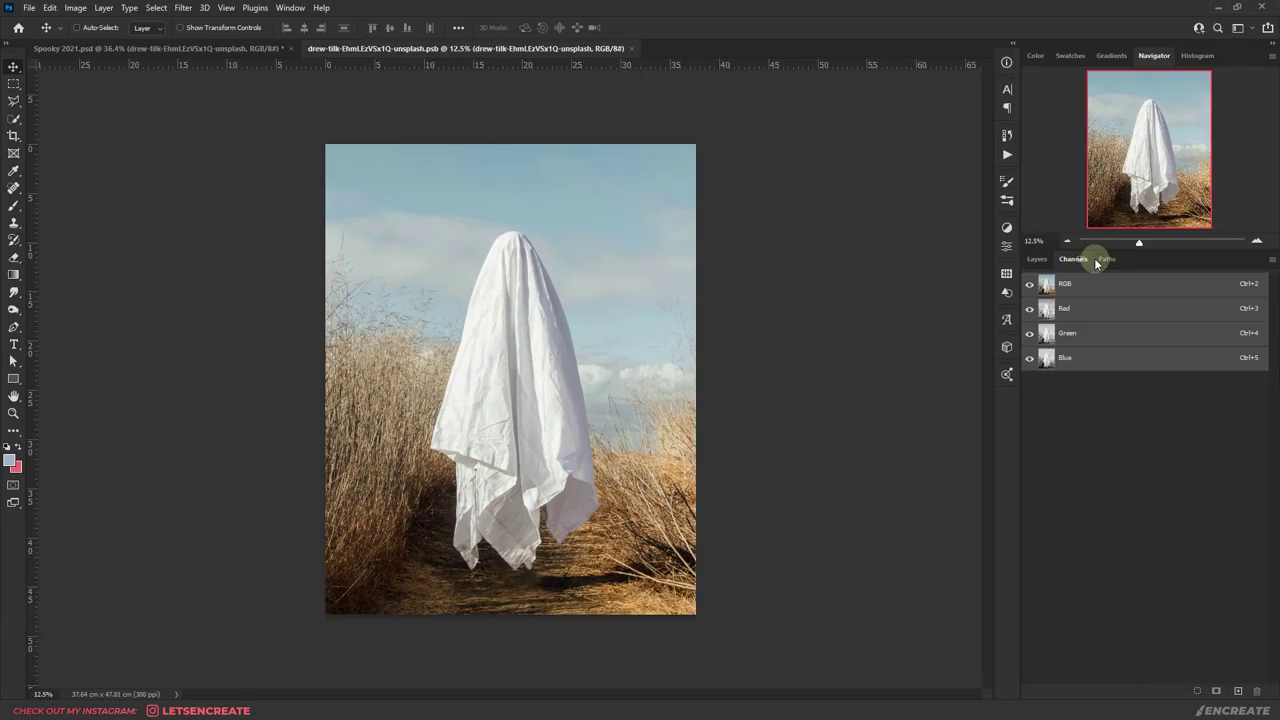
pyautogui.click(1079, 311)
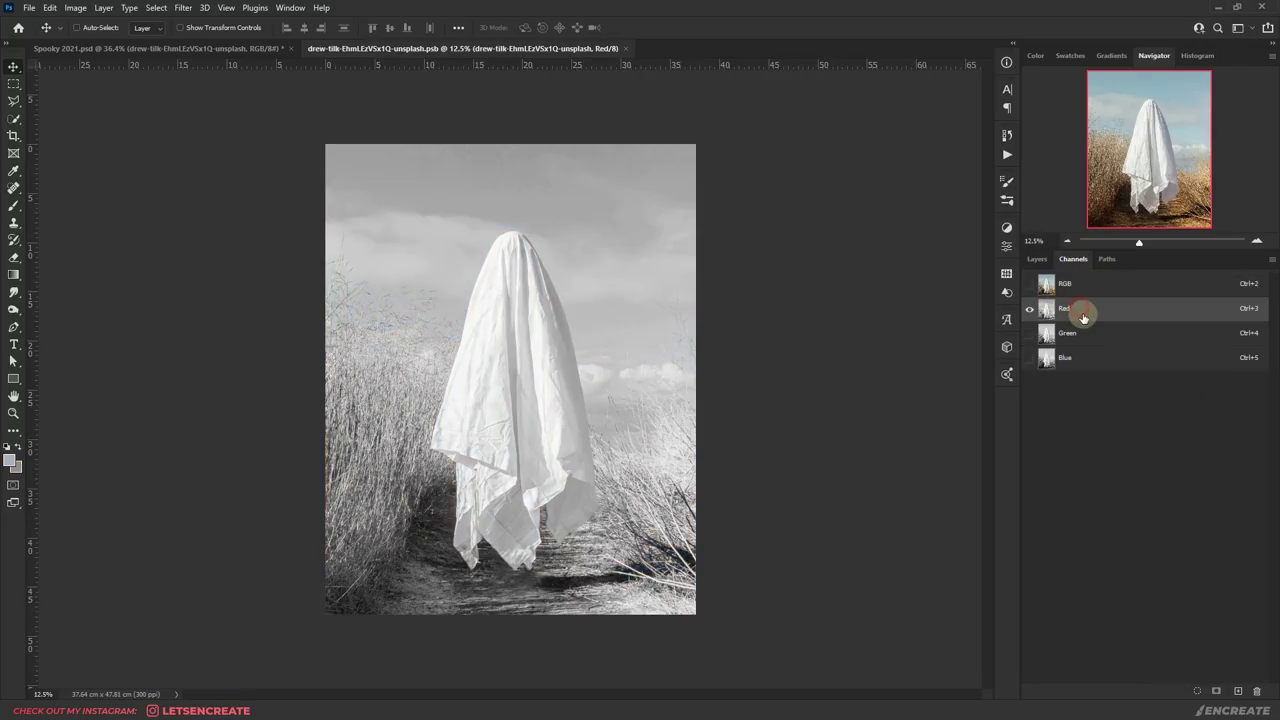
pyautogui.click(1089, 336)
pyautogui.click(1089, 359)
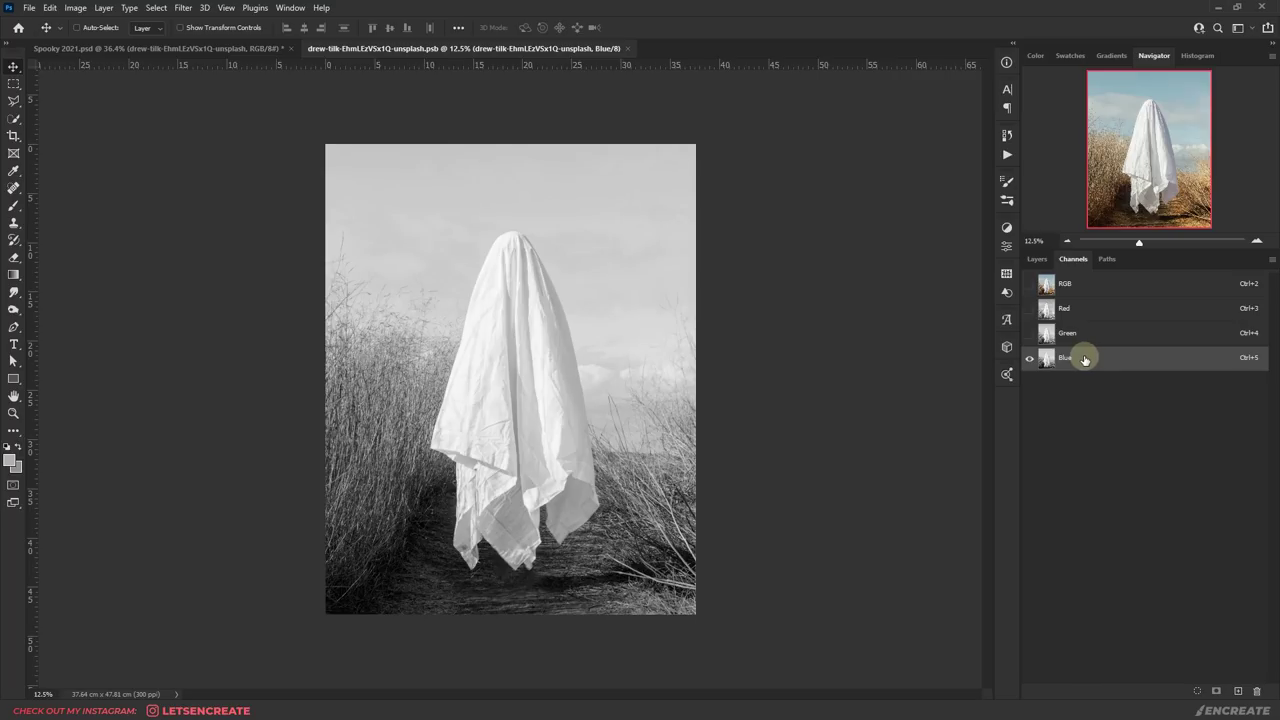
pyautogui.moveTo(1120, 368); pyautogui.dragTo(1237, 690)
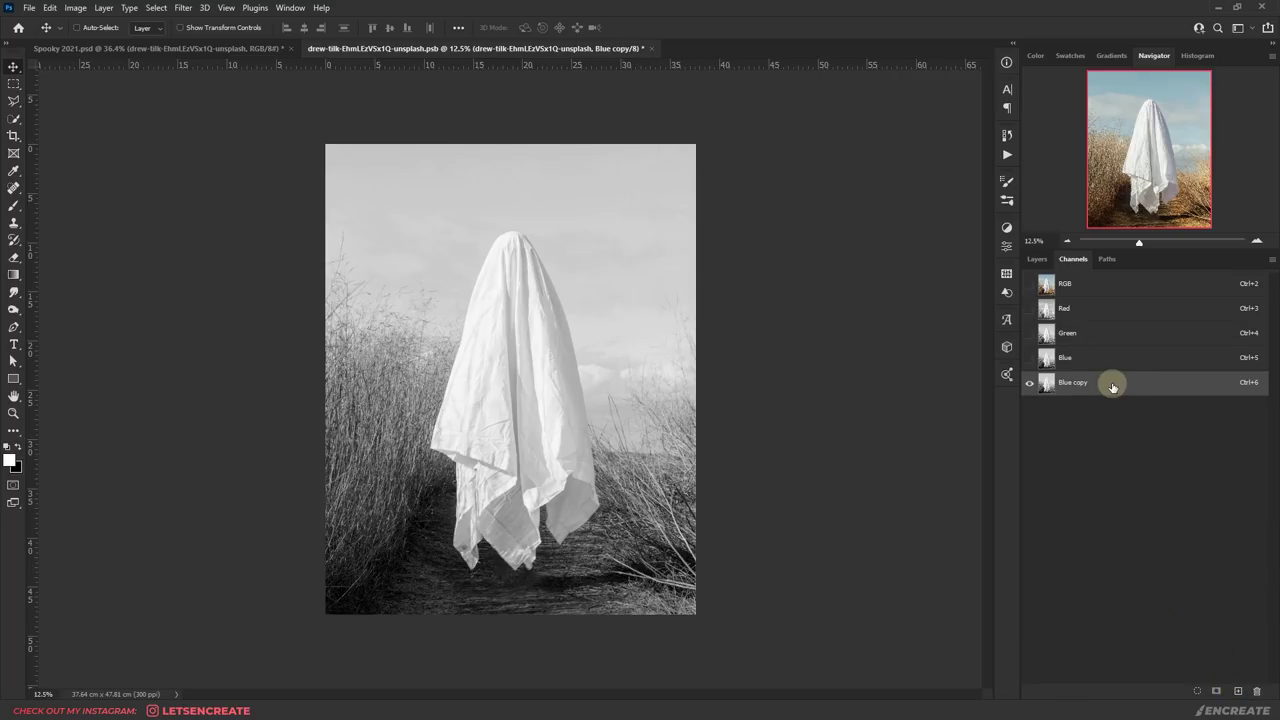
# Increase the contrast of the Blue copy channel with Levels, using input values of 147 for black and 200 for white
pyautogui.hotkey('ctrl', 'l')
pyautogui.moveTo(945, 234); pyautogui.dragTo(1037, 240)
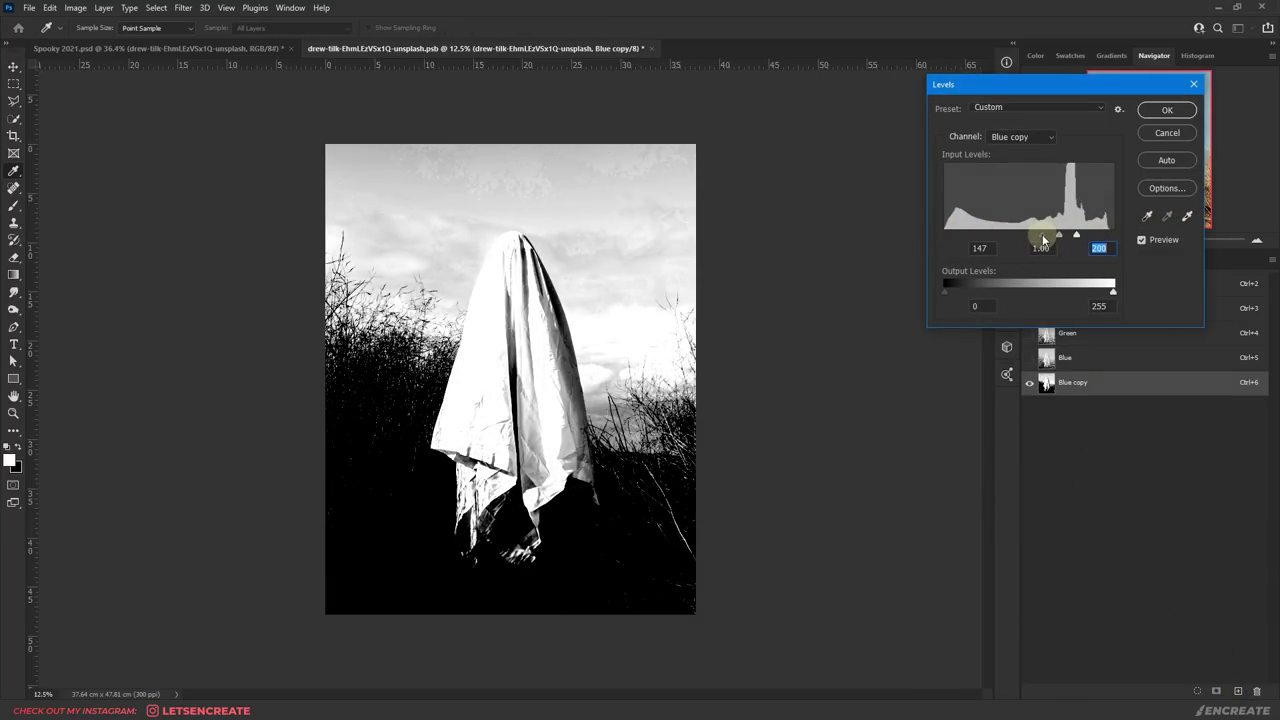
pyautogui.press('Return')
pyautogui.press('v')
# Load the Blue copy channel as a selection, turn it into a layer mask on the photo, and invert the mask
pyautogui.keyDown('ctrl'); pyautogui.click(1046, 382); pyautogui.keyUp('ctrl')
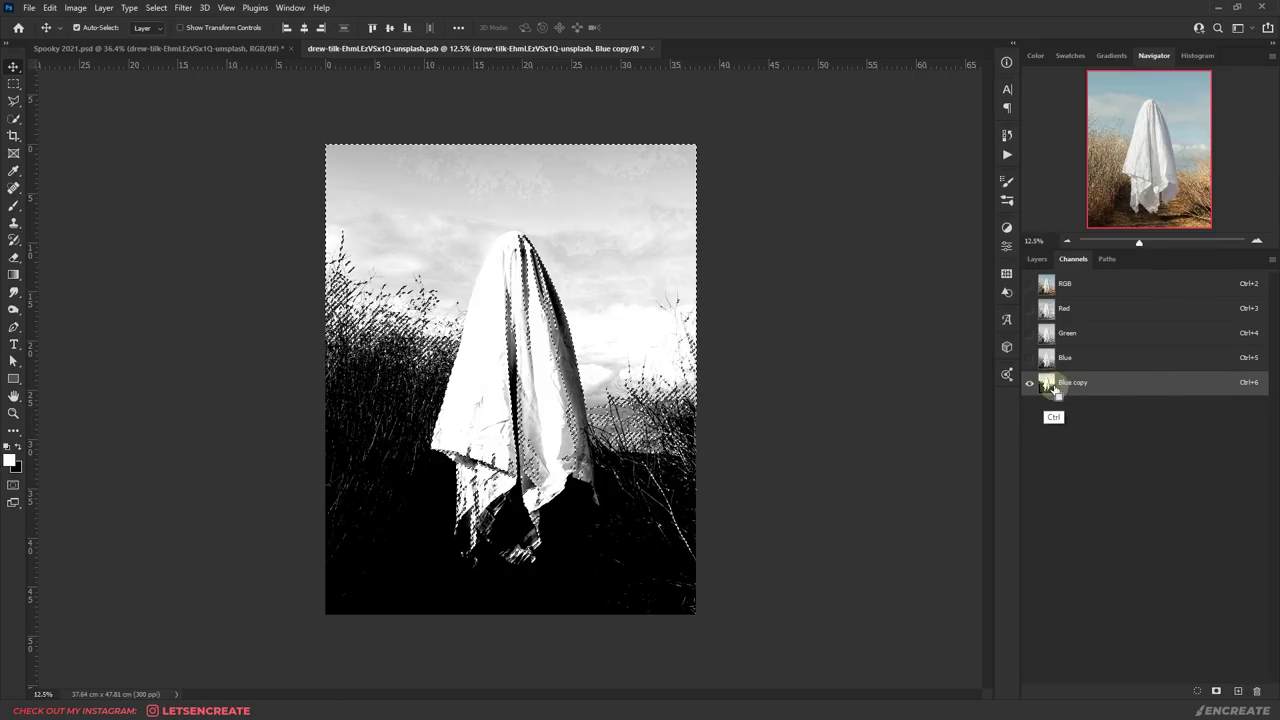
pyautogui.click(1037, 259)
pyautogui.click(1185, 691)
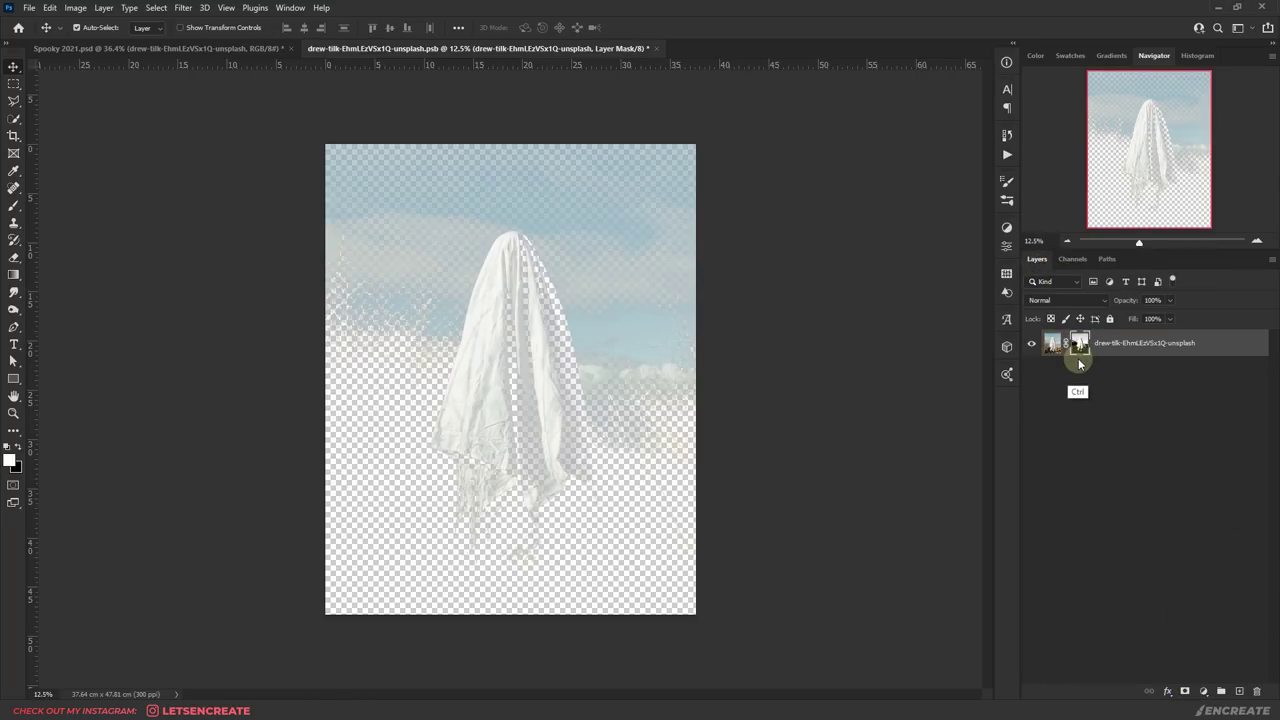
pyautogui.hotkey('ctrl', 'i')
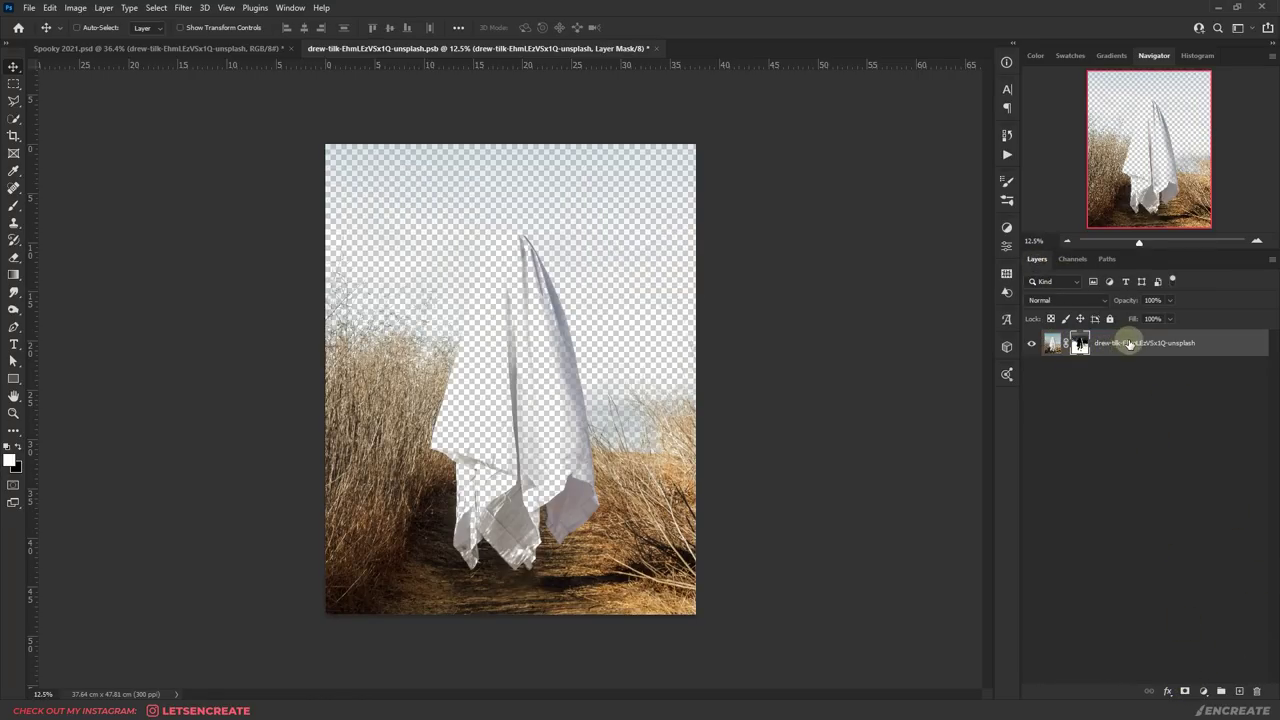
# Transform the cut-out grass into the scene's lower-right corner and add a hide-all mask to paint the branches in by the gravestone
pyautogui.moveTo(1128, 343); pyautogui.dragTo(1186, 614)
pyautogui.hotkey('ctrl', 't')
pyautogui.moveTo(943, 429)
pyautogui.mouseDown()
pyautogui.moveTo(930, 560)
pyautogui.moveTo(897, 660)
pyautogui.moveTo(334, 457)
pyautogui.moveTo(986, 557)
pyautogui.moveTo(975, 690)
pyautogui.mouseUp()
pyautogui.press('Return')
pyautogui.keyDown('alt'); pyautogui.click(1185, 691); pyautogui.keyUp('alt')
pyautogui.press('b')
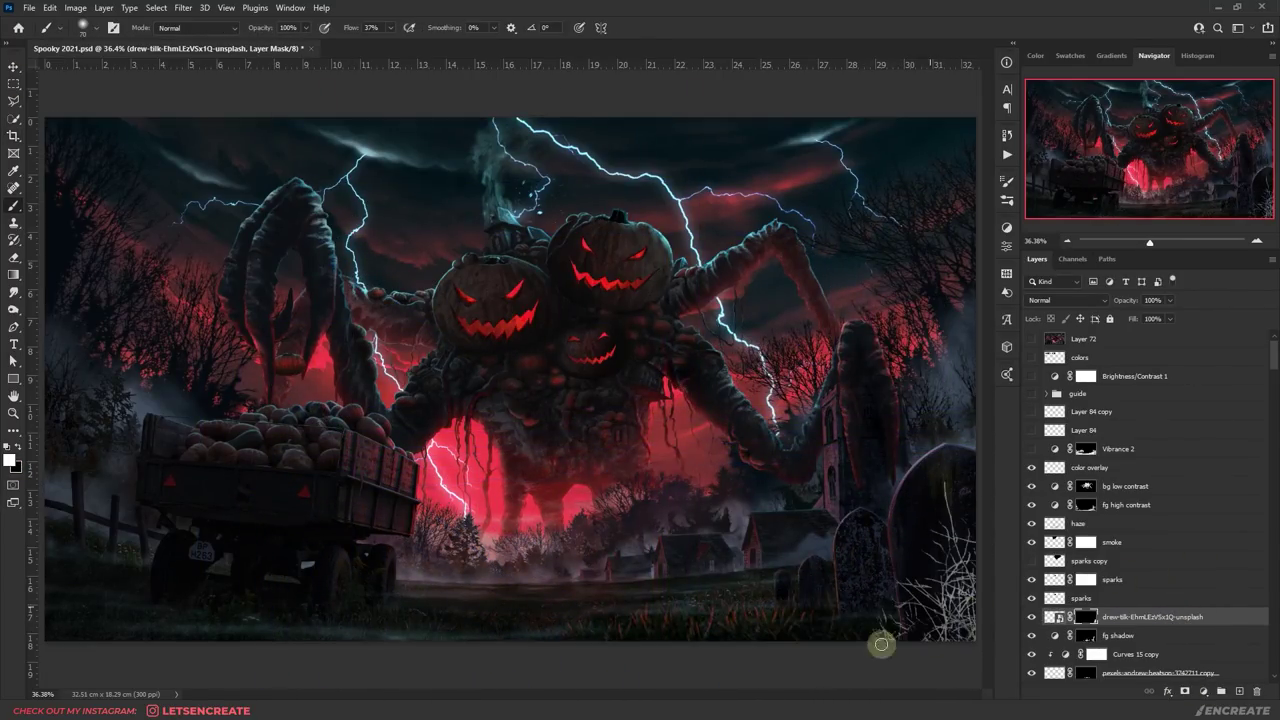
# Give the branch layer a Color Overlay and apply a Gaussian Blur with a radius of about 15 pixels
pyautogui.doubleClick(1150, 617)
pyautogui.click(1155, 177)
pyautogui.click(183, 7)
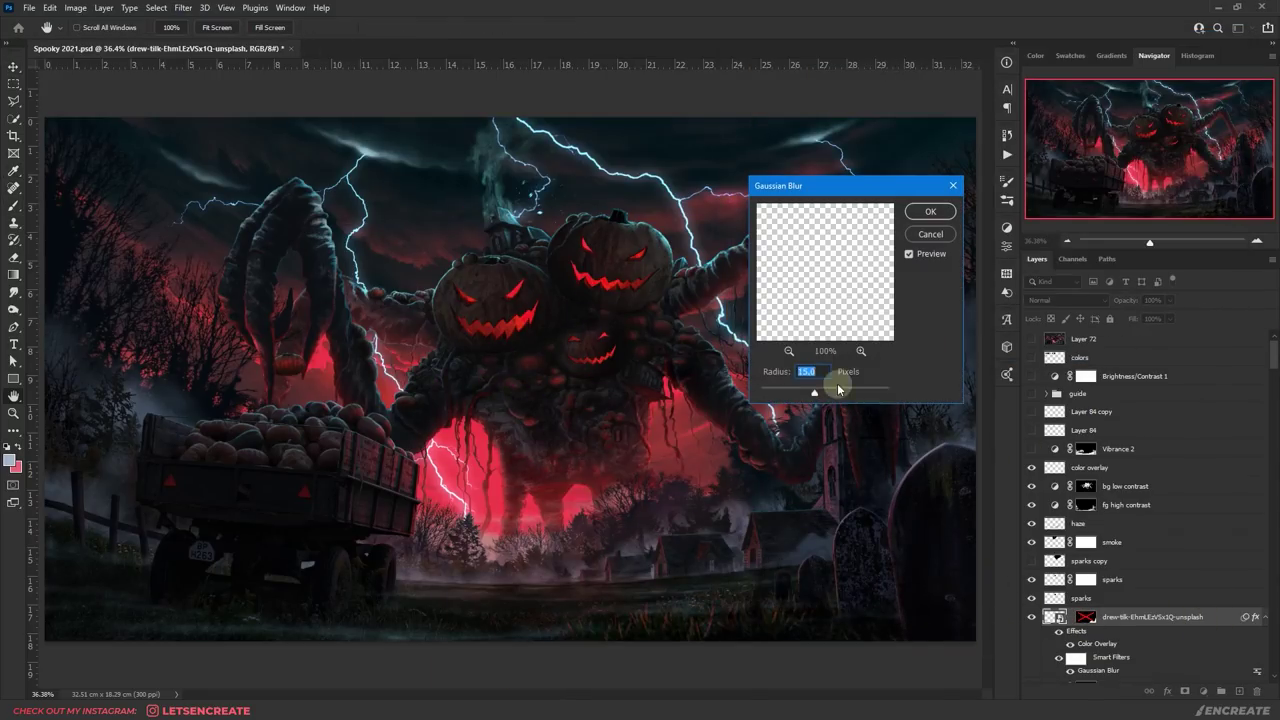
pyautogui.click(930, 211)
# Set the pexels-cottonbro-9665177 speck layer's blend mode to Screen and adjust its tones with Curves
pyautogui.click(1065, 300)
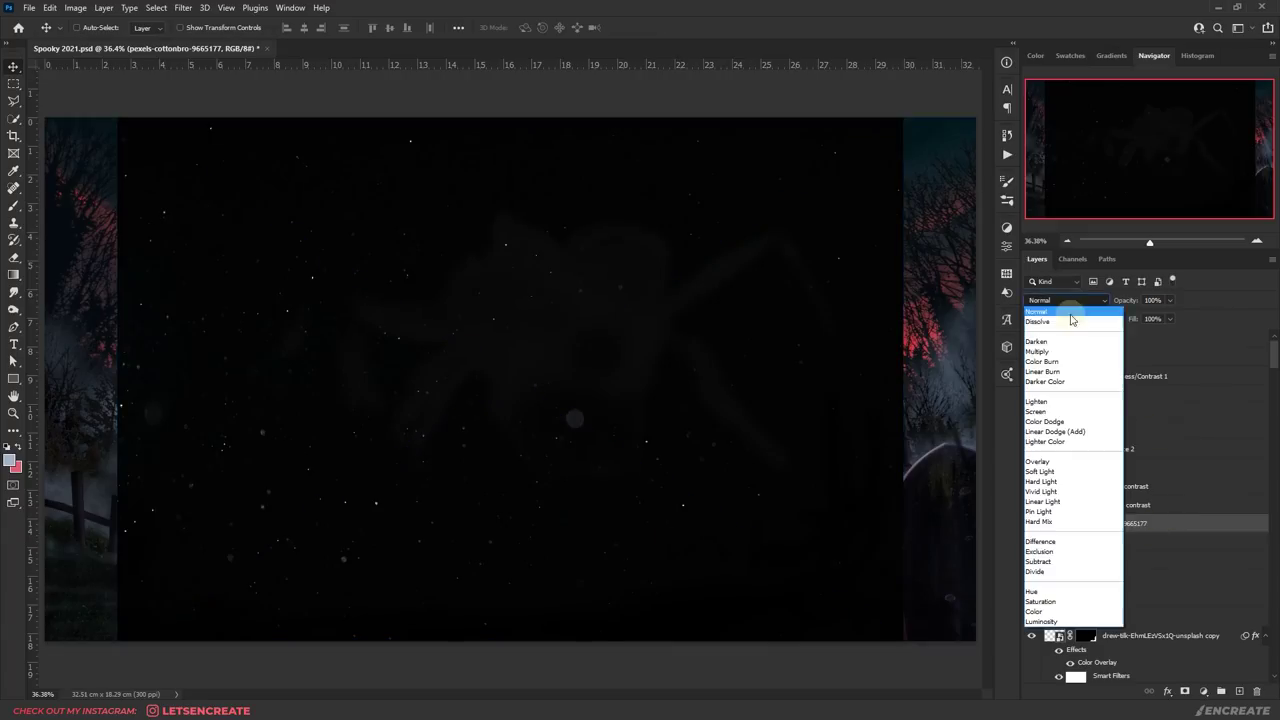
pyautogui.click(1050, 375)
pyautogui.hotkey('ctrl', 'm')
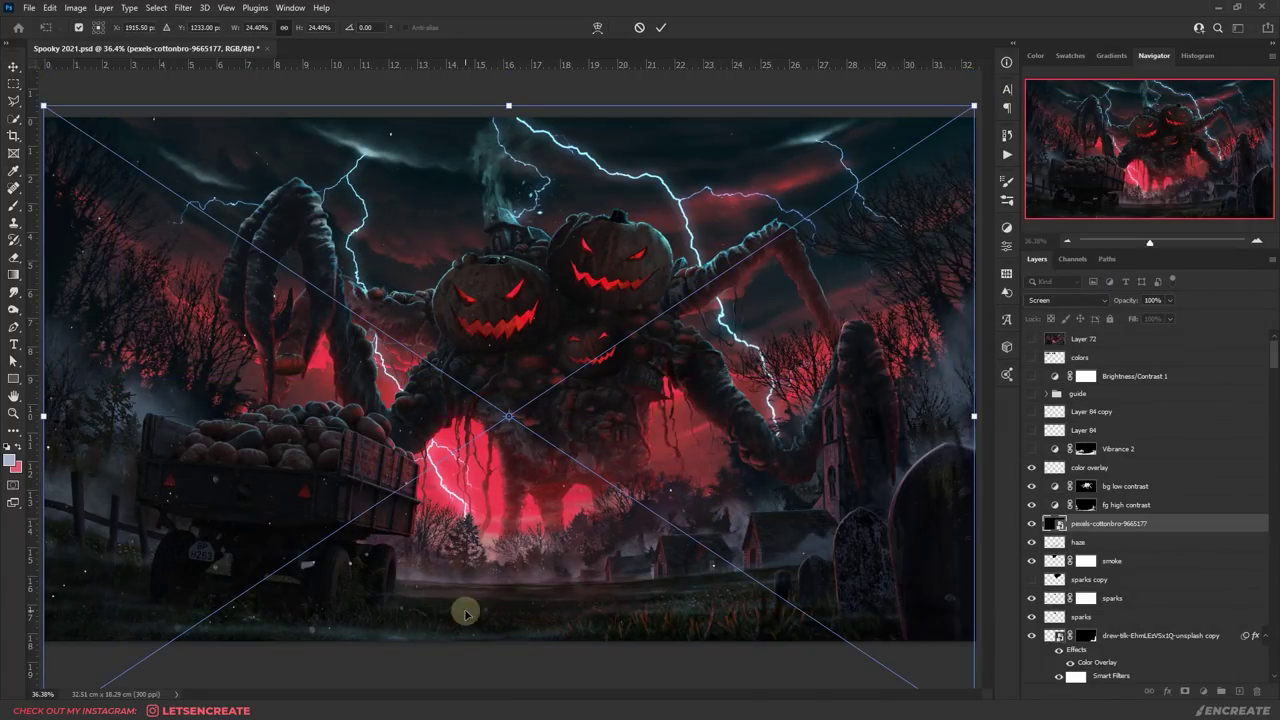
# Scale the speck layer to span the full canvas width and add a layer mask for painting
pyautogui.click(985, 475)
pyautogui.click(1185, 690)
pyautogui.click(14, 205)
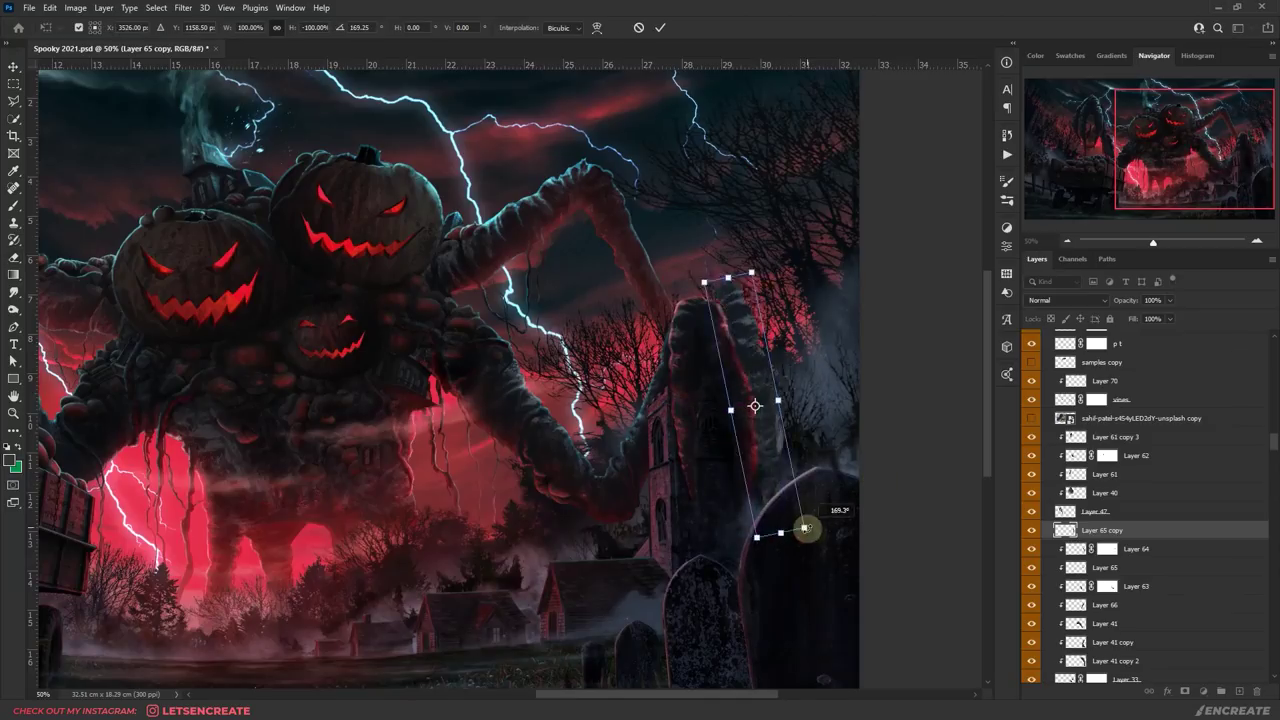
# Rotate Layer 65 copy to about 169° over the claw by the tower and move it below Layer 41 copy
pyautogui.press('Return')
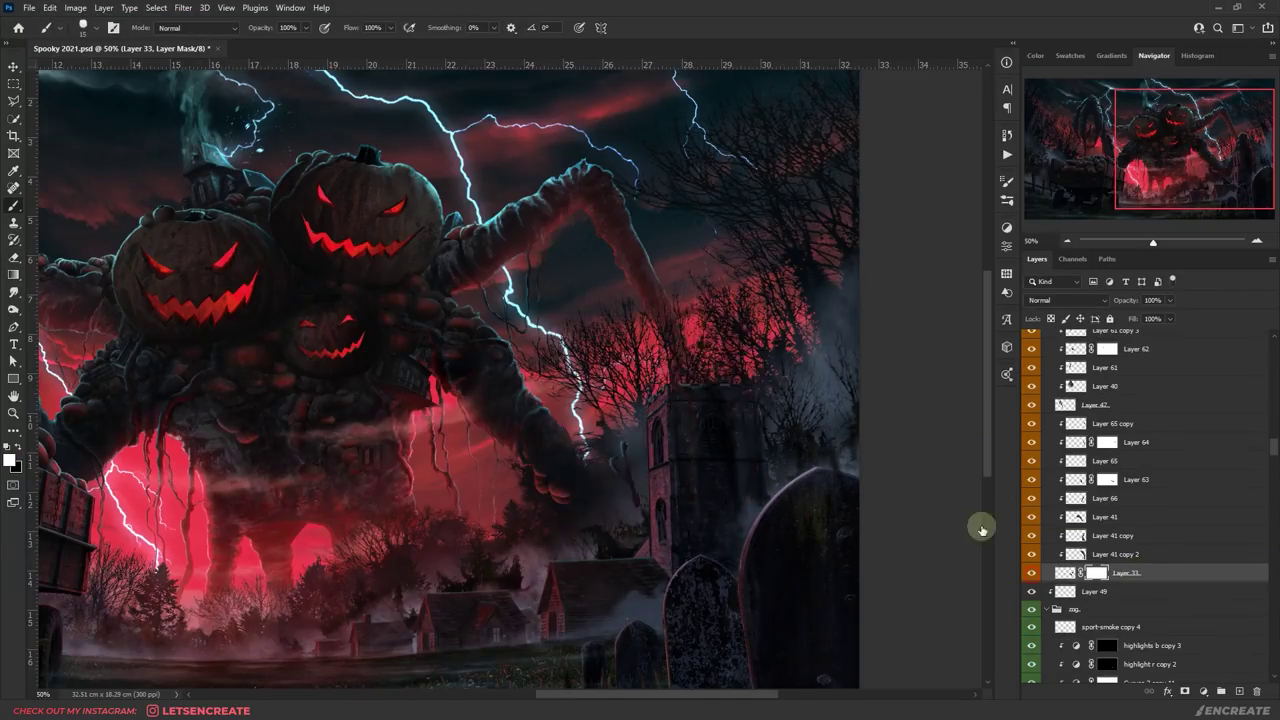
pyautogui.scroll(2, 1007, 612)
pyautogui.moveTo(1110, 464); pyautogui.dragTo(1029, 580)
pyautogui.scroll(2, 1152, 552)
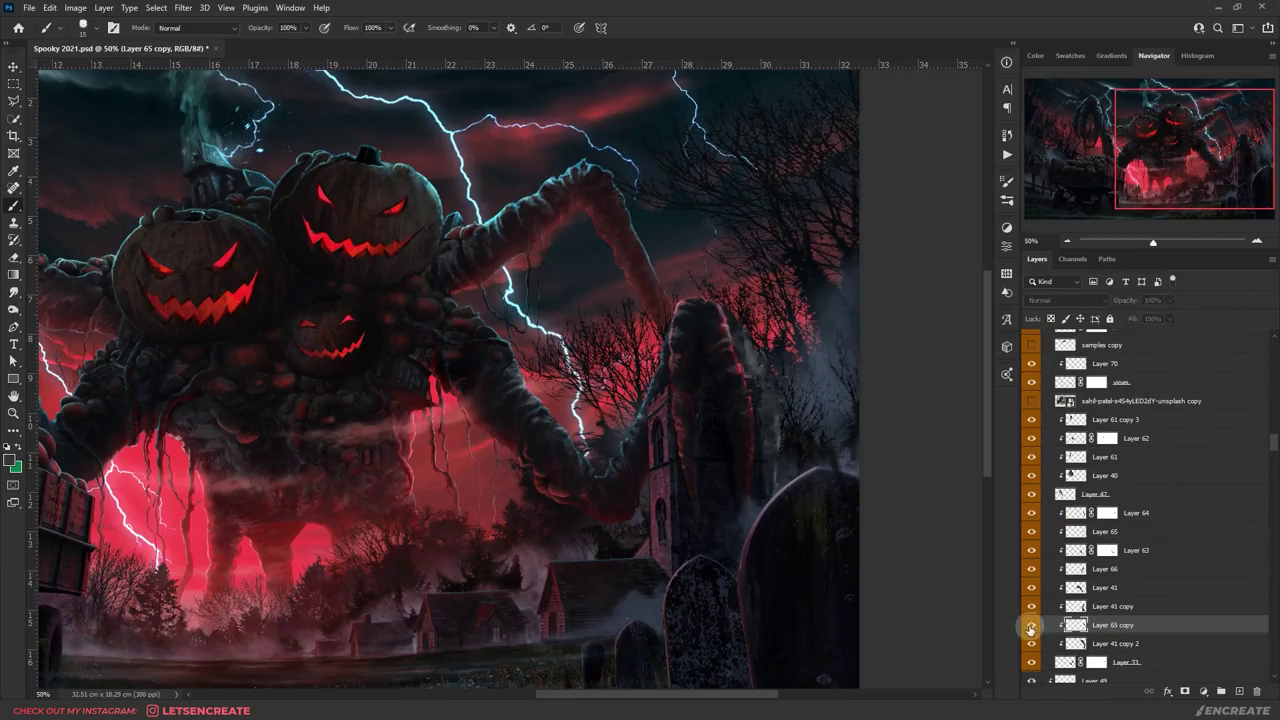
# Choose a different brush preset for painting on Layer 65 copy
pyautogui.click(1112, 625)
pyautogui.click(83, 27)
pyautogui.doubleClick(257, 414)
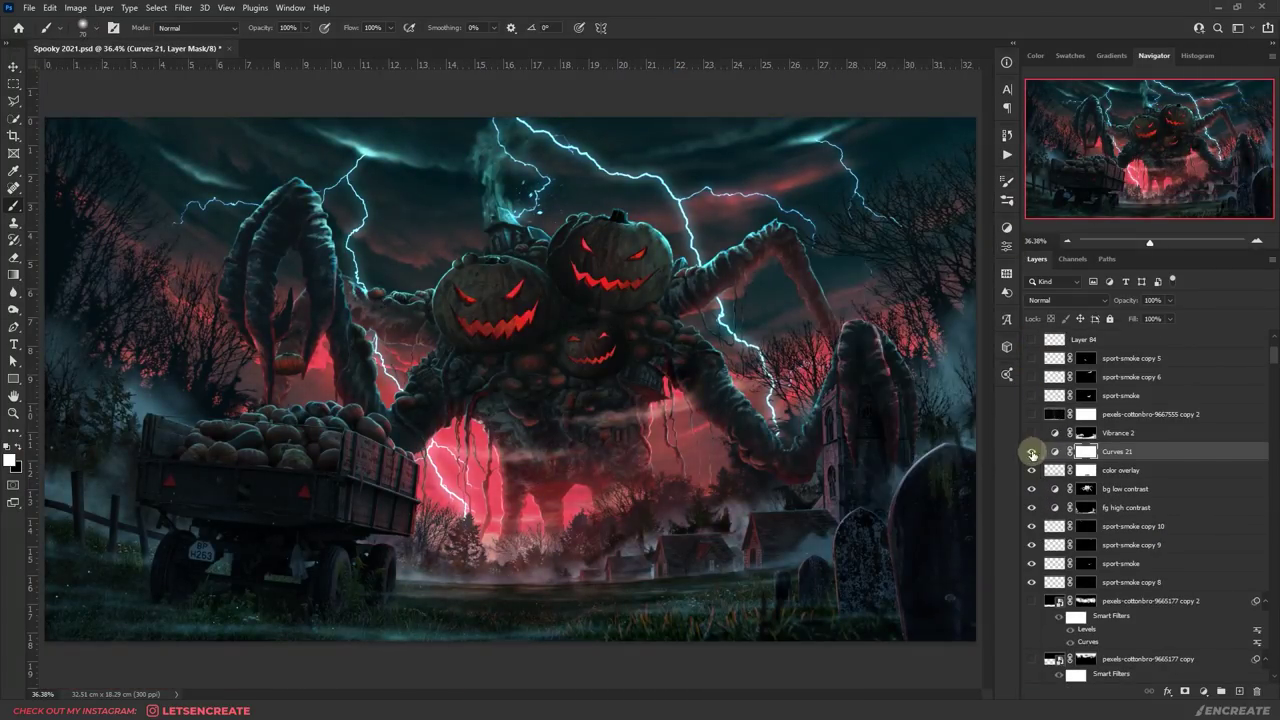
# Toggle the Curves 21 adjustment to compare its effect on the scene
pyautogui.click(1032, 452)
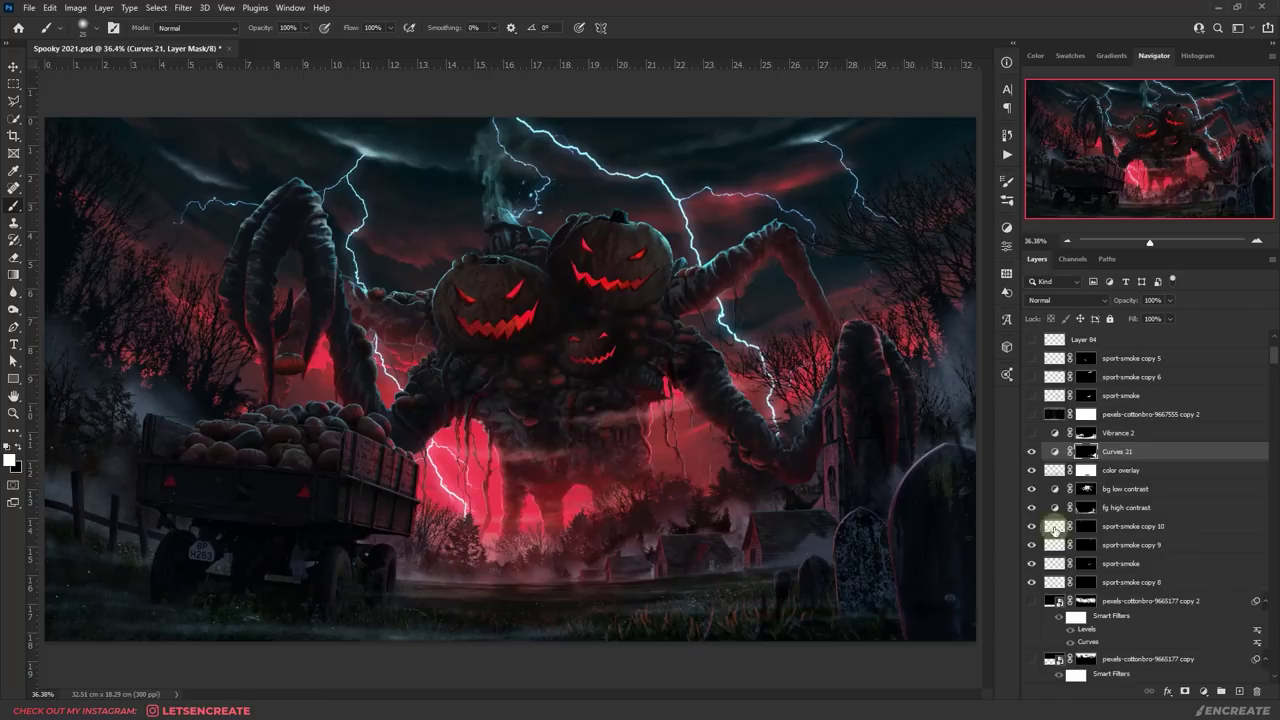
# Scale the starry speck photo to cover the whole canvas, rasterize it, and adjust its placement
pyautogui.moveTo(510, 551); pyautogui.dragTo(509, 642)
pyautogui.press('Return')
pyautogui.rightClick(1110, 590)
pyautogui.click(1080, 258)
pyautogui.hotkey('ctrl', 't')
pyautogui.press('Return')
# Rename the speck photo layer as rain
pyautogui.doubleClick(1110, 590)
pyautogui.write('rain')
pyautogui.press('Return')
# Remove the large square specks from the rain layer with the Clone Stamp, using a soft brush tip
pyautogui.click(14, 222)
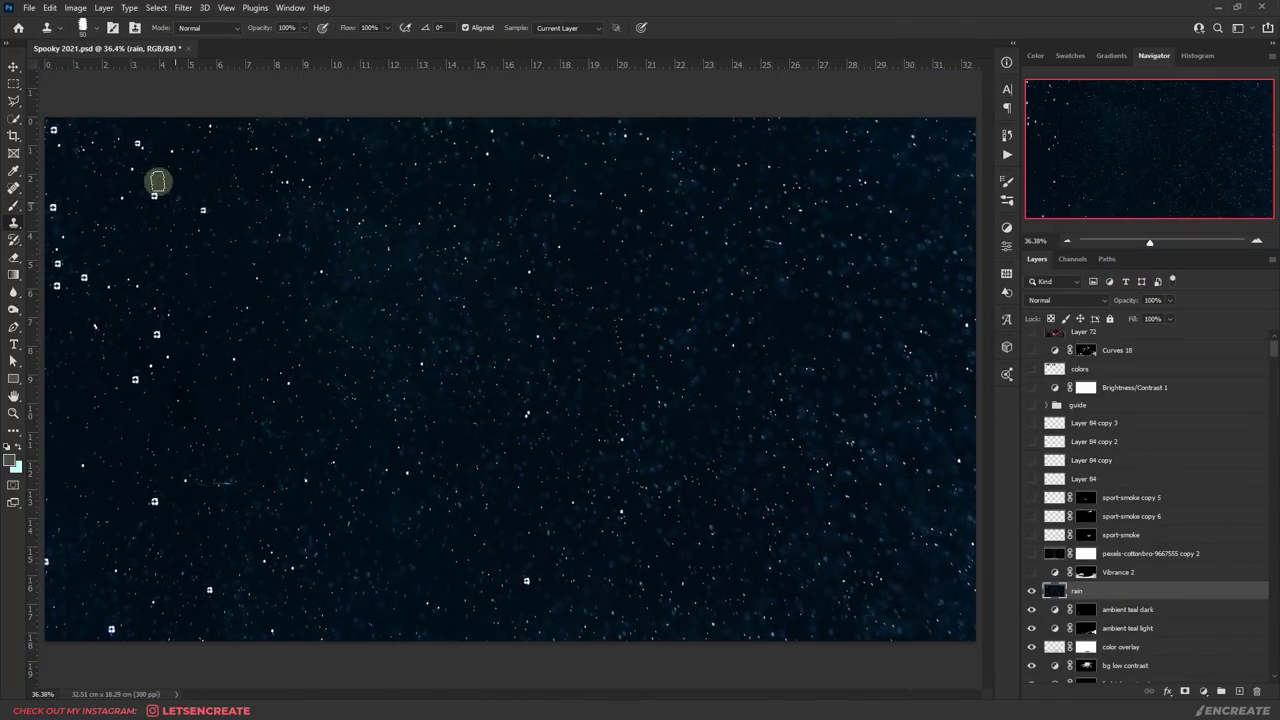
pyautogui.rightClick(157, 183)
pyautogui.press('Return')
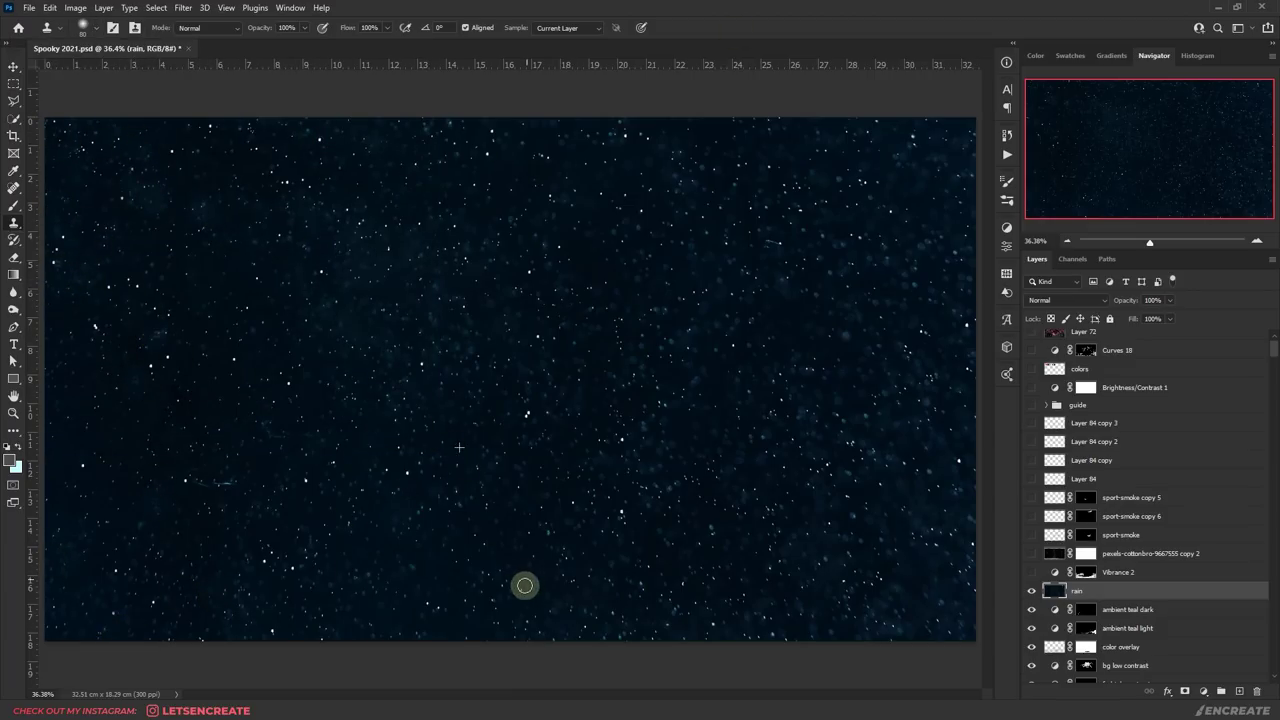
# Duplicate the rain backup layer and rename the copy as rain l
pyautogui.hotkey('ctrl', 'j')
pyautogui.doubleClick(1105, 591)
pyautogui.write('rain')
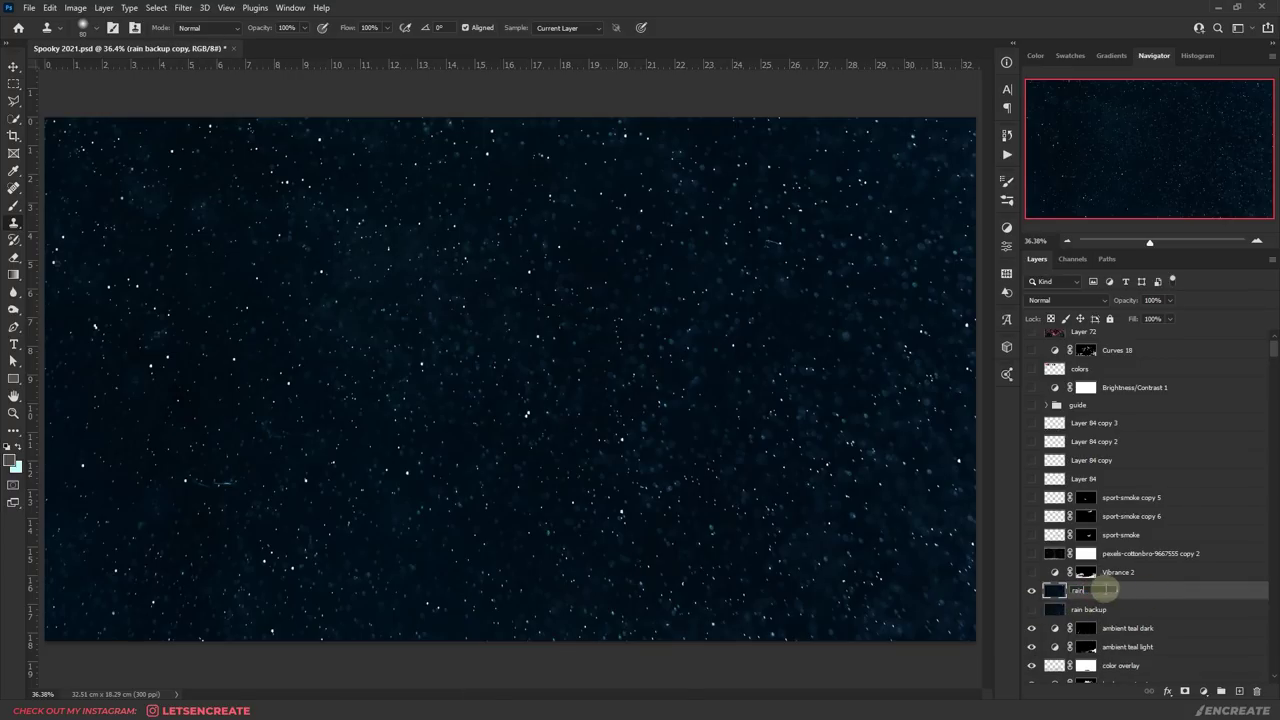
# Desaturate the rain l layer and set its Levels shadow input to 16 so the background turns black
pyautogui.hotkey('ctrl', 'u')
pyautogui.press('Return')
pyautogui.hotkey('ctrl', 'l')
pyautogui.moveTo(945, 236); pyautogui.dragTo(955, 238)
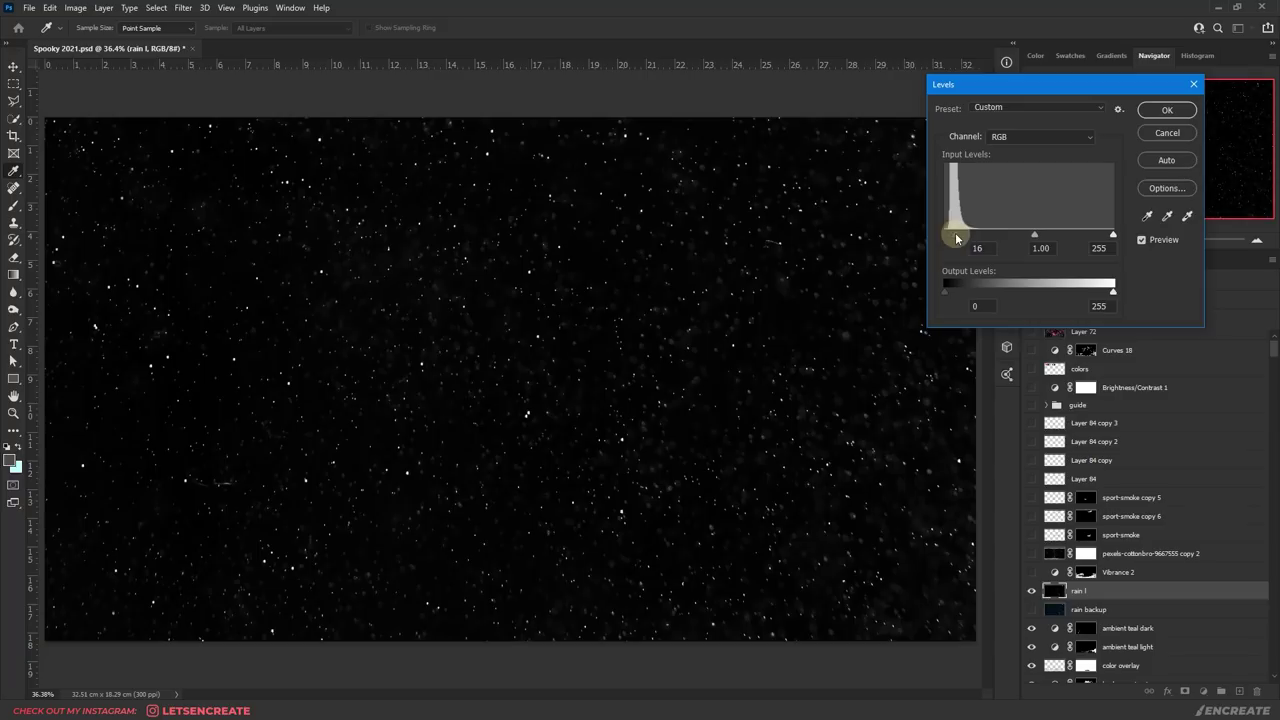
pyautogui.click(1166, 110)
pyautogui.press('s')
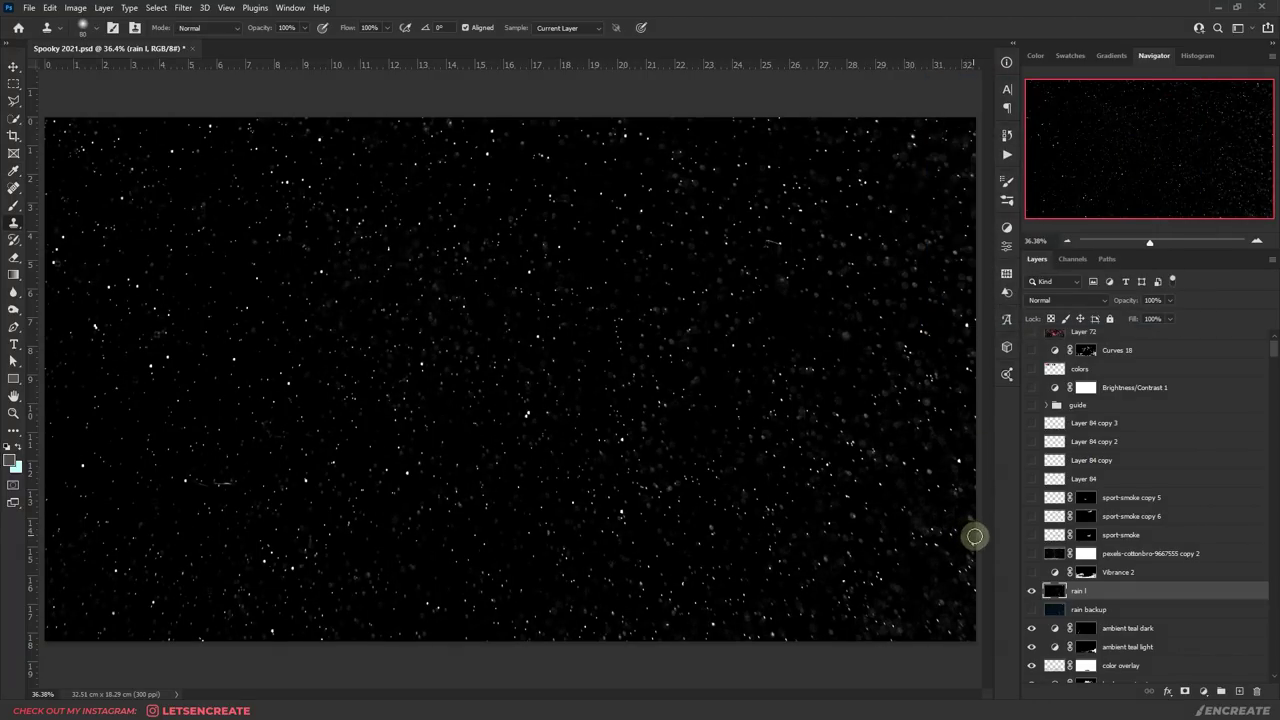
# Start a Path Blur on the rain l layer and orient the blur path vertically downward
pyautogui.click(183, 7)
pyautogui.moveTo(243, 191)
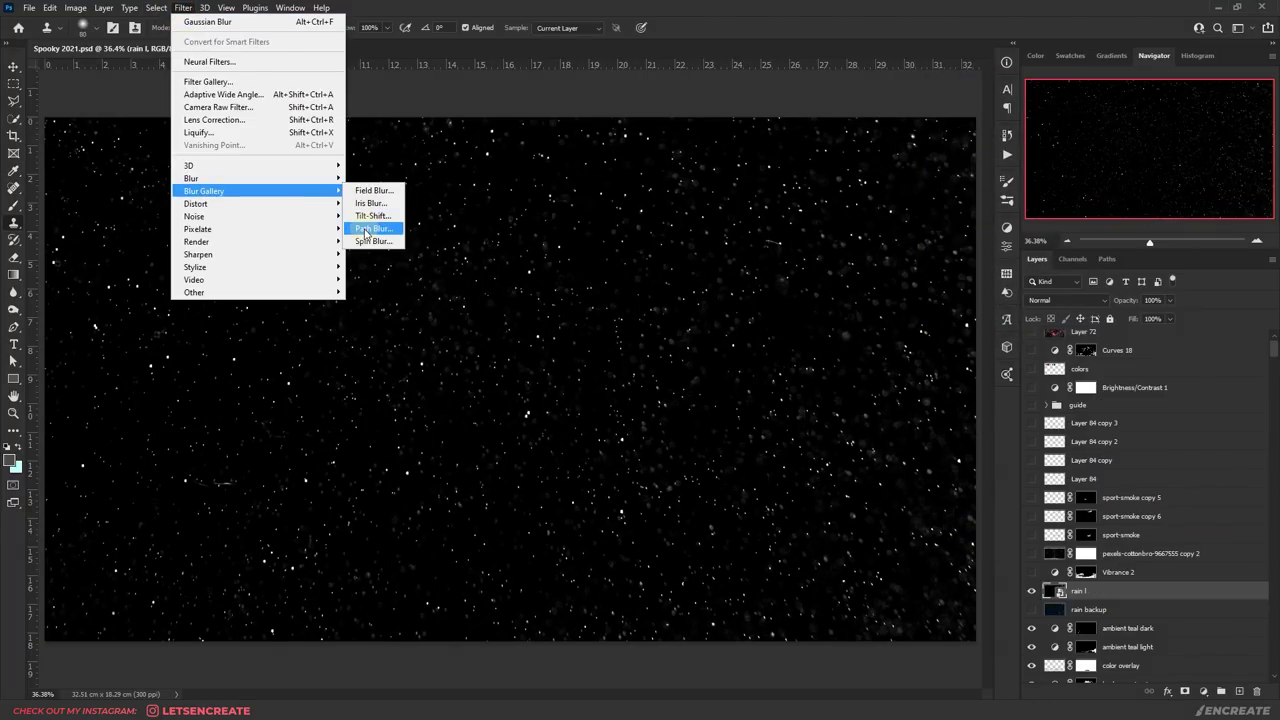
pyautogui.click(370, 229)
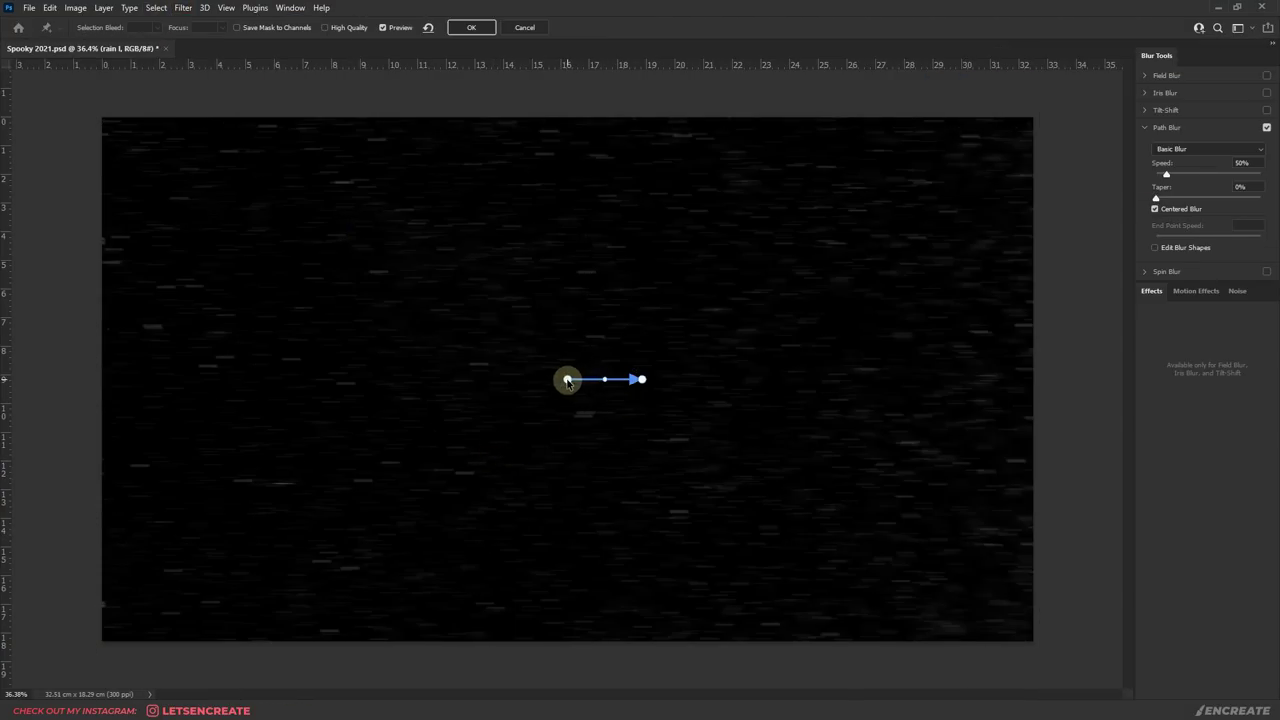
pyautogui.moveTo(567, 380); pyautogui.dragTo(620, 243)
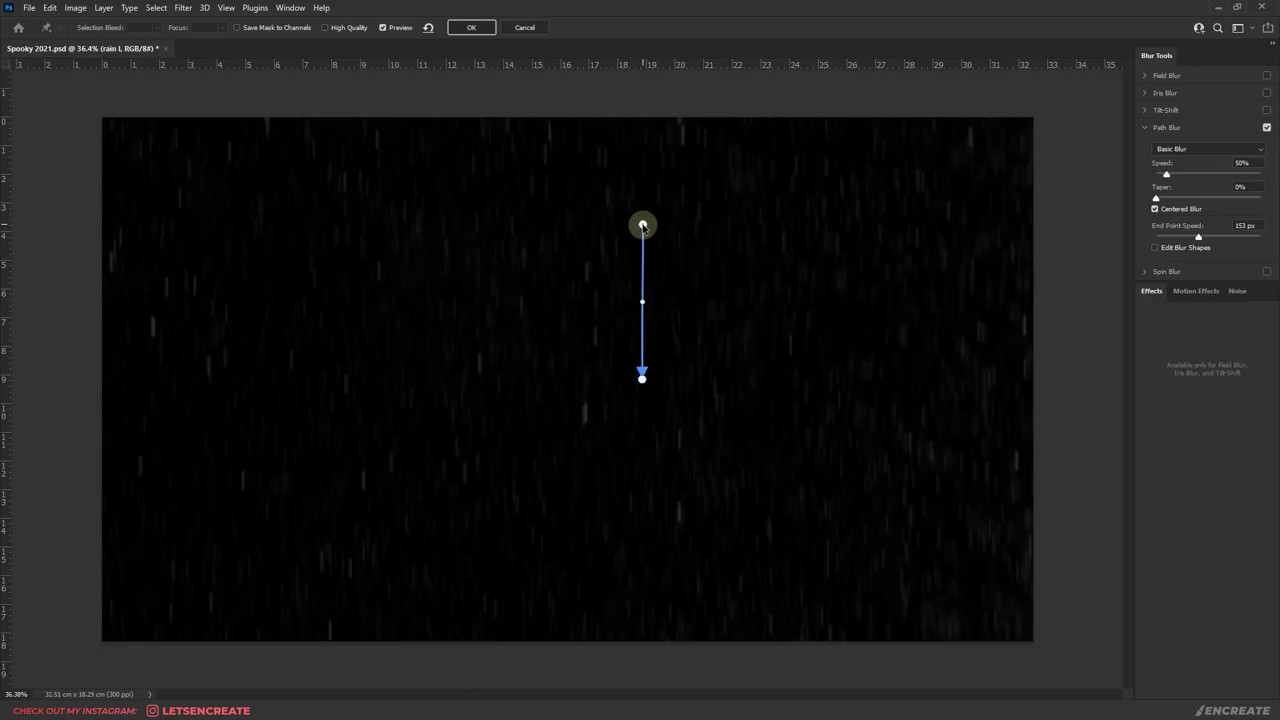
# Disable Centered Blur, set the speed to 283% and the taper to 14%, and apply the Path Blur with an end point speed of 153 px
pyautogui.write('81')
pyautogui.press('Return')
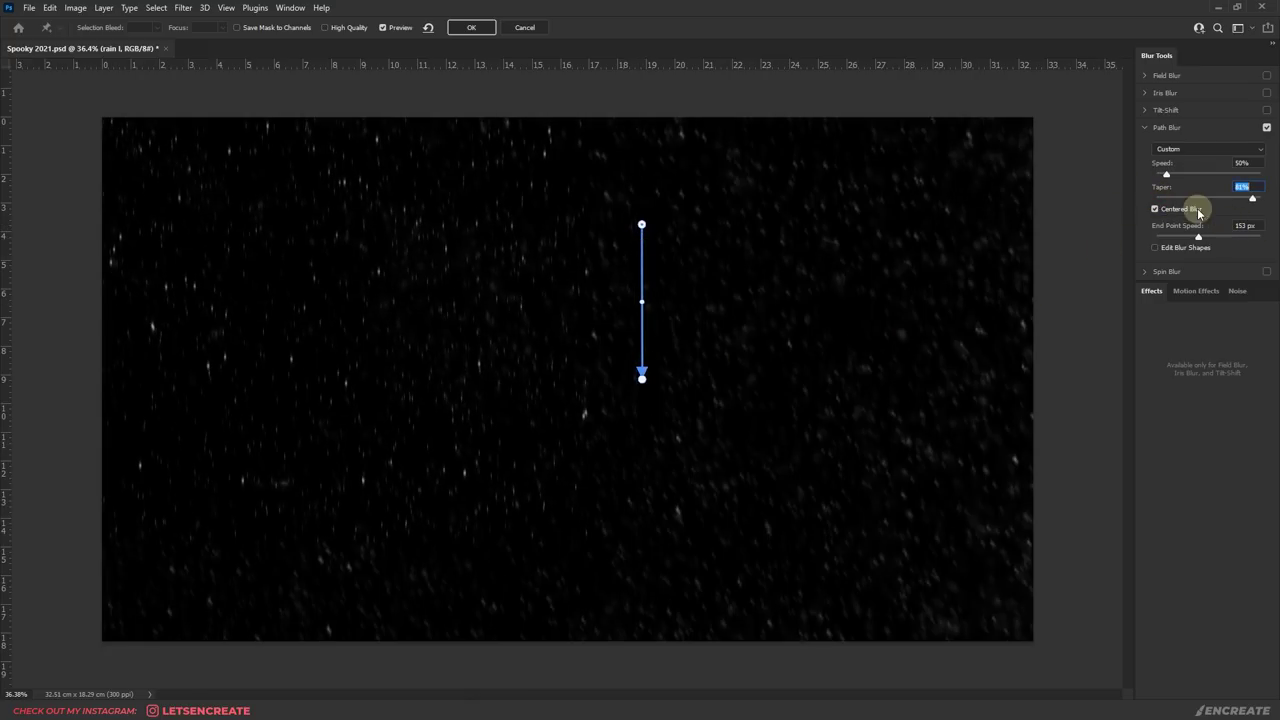
pyautogui.click(1153, 209)
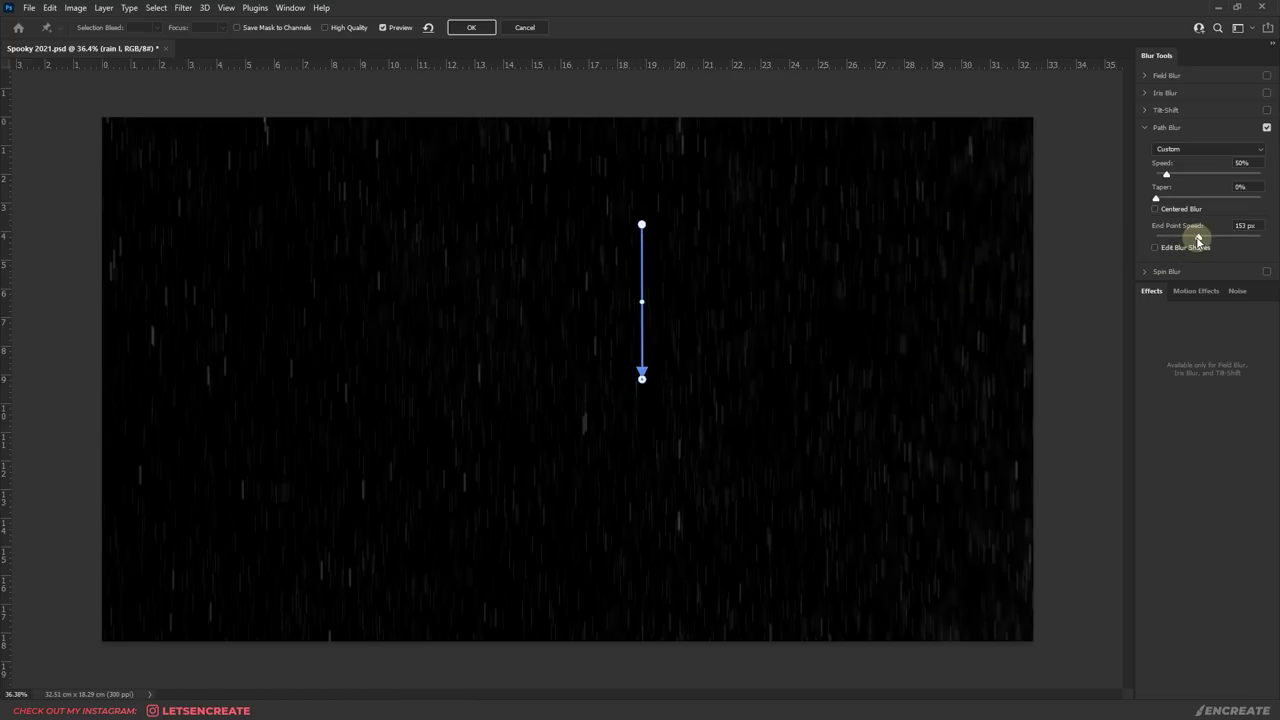
pyautogui.moveTo(1180, 237); pyautogui.dragTo(1158, 239)
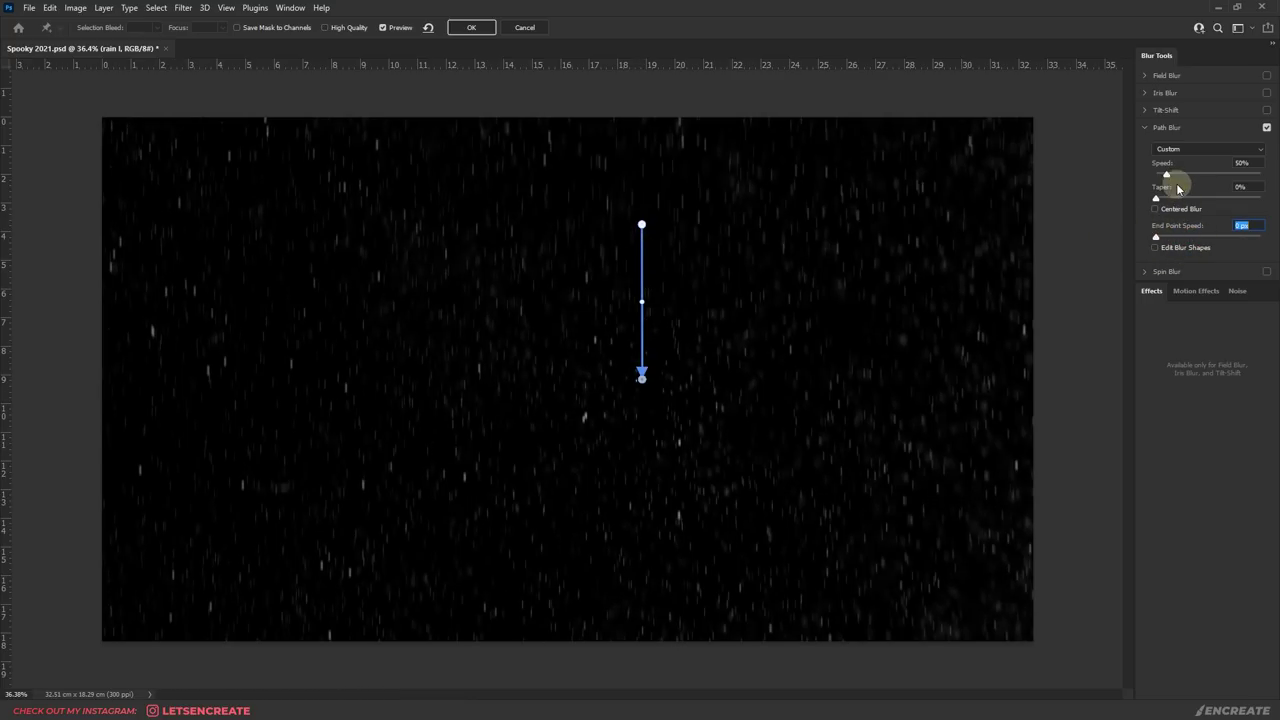
pyautogui.moveTo(1166, 176)
pyautogui.mouseDown()
pyautogui.moveTo(1108, 200)
pyautogui.moveTo(1247, 176)
pyautogui.mouseUp()
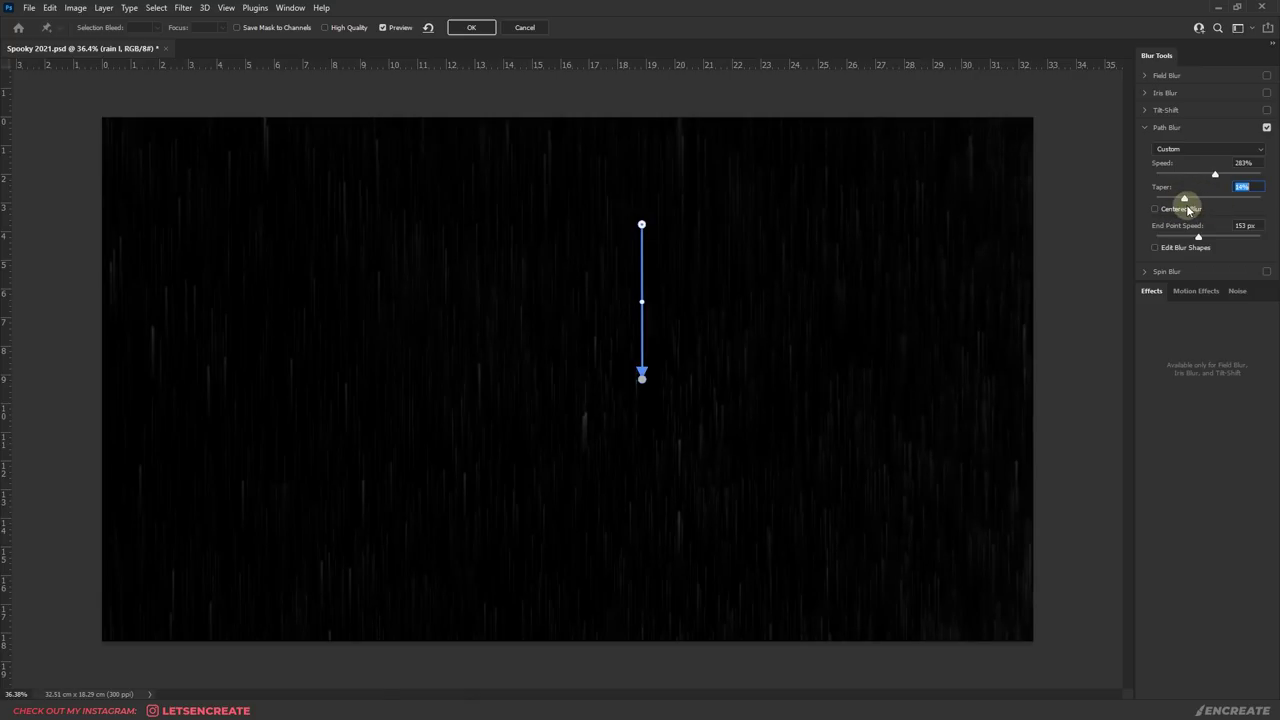
pyautogui.moveTo(1199, 240); pyautogui.dragTo(1207, 238)
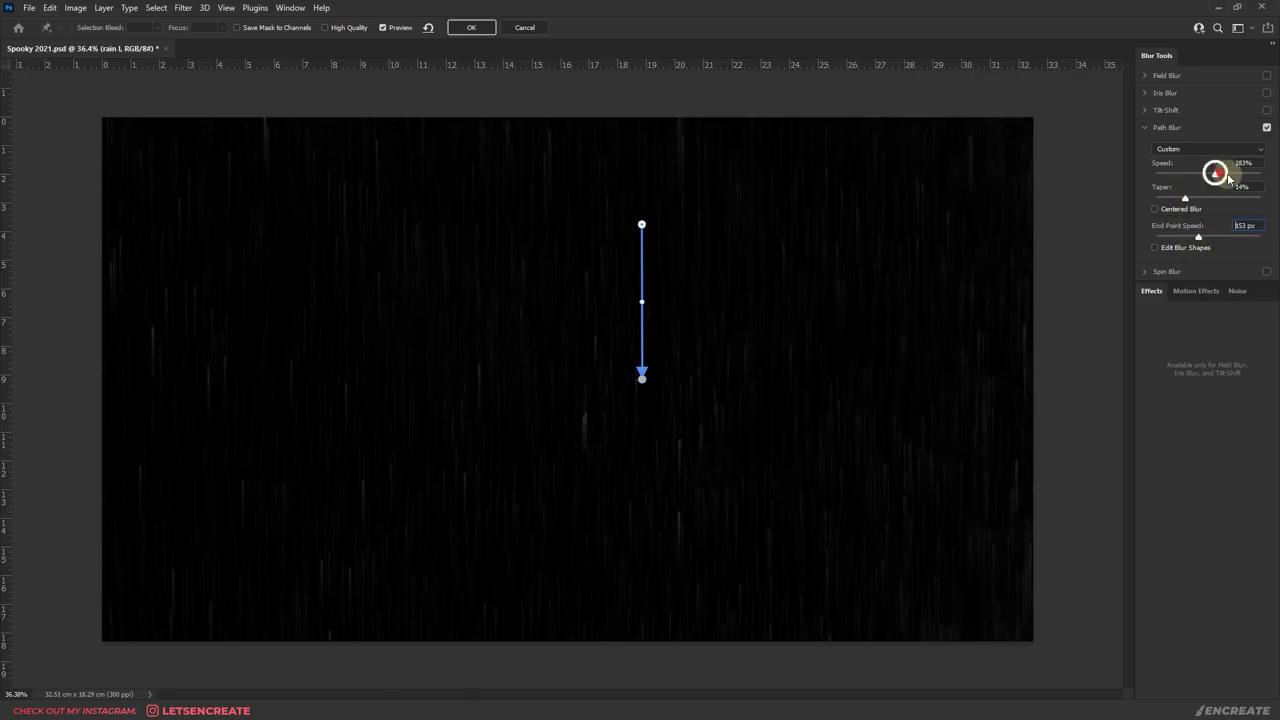
pyautogui.press('Return')
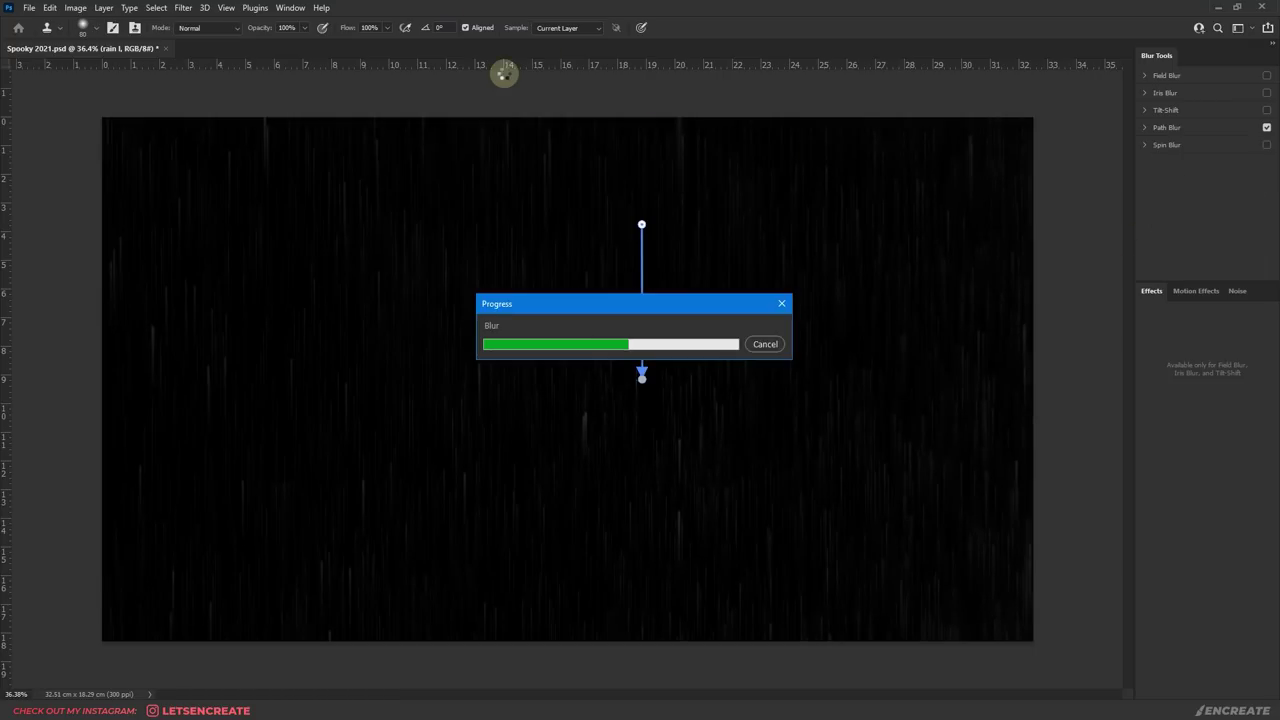
# Flip the blurred rain l layer vertically
pyautogui.rightClick(1068, 592)
pyautogui.press('Escape')
pyautogui.hotkey('ctrl', 't')
pyautogui.press('Escape')
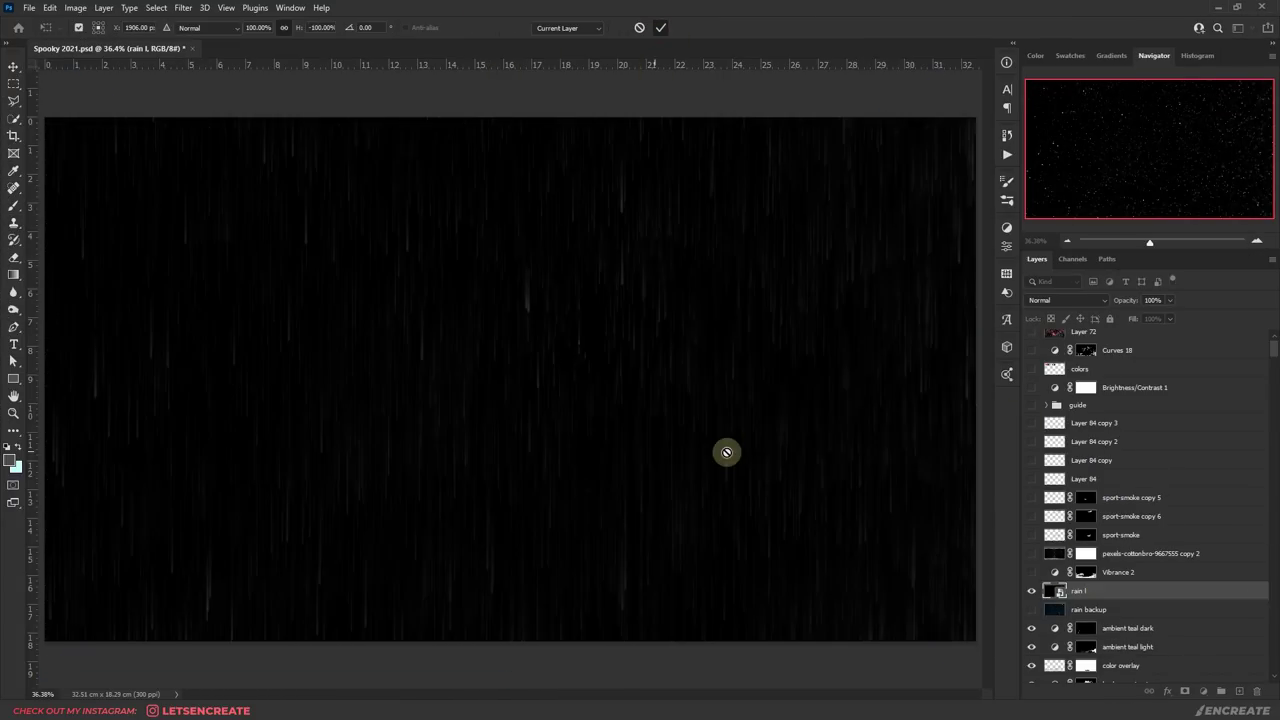
# Make a rasterized duplicate of the rain l layer and set its blend mode to Screen
pyautogui.hotkey('ctrl', 'j')
pyautogui.click(1044, 300)
pyautogui.click(1035, 411)
# Brighten the streaks on the rain l copy by strongly lowering the Levels highlight input, and refine them with a filter
pyautogui.hotkey('ctrl', 'l')
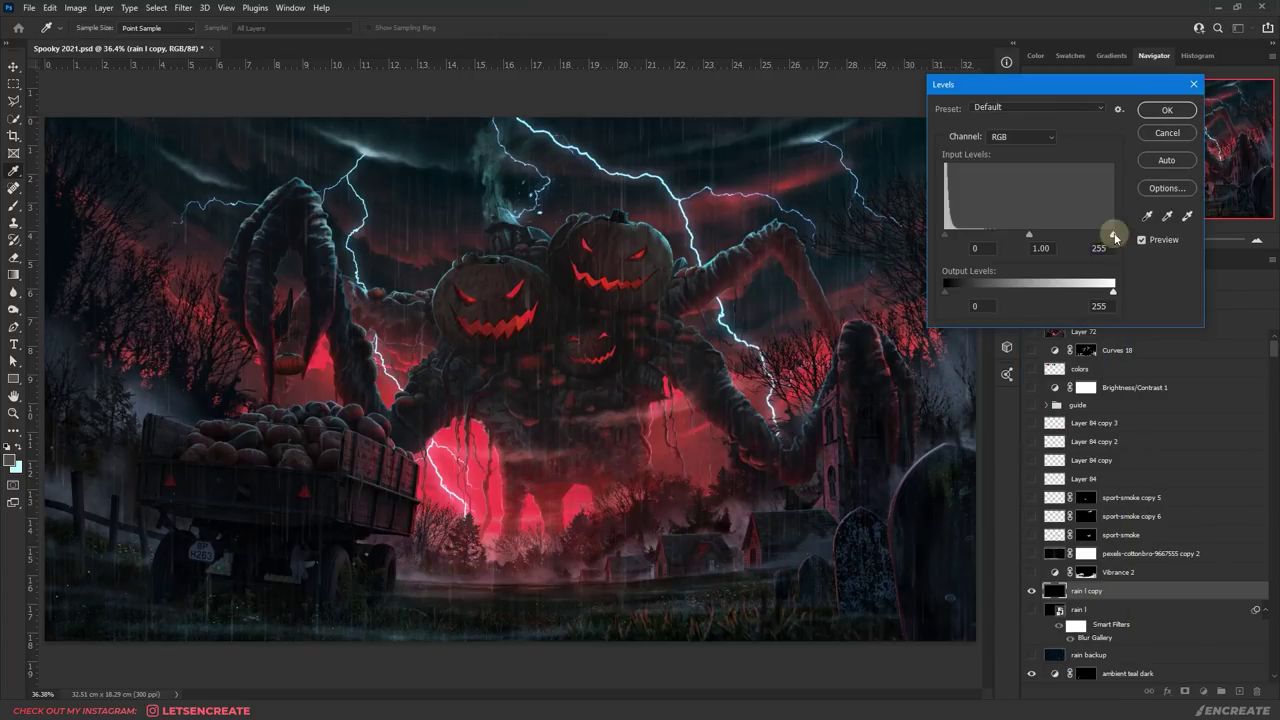
pyautogui.moveTo(1114, 235); pyautogui.dragTo(987, 237)
pyautogui.press('Return')
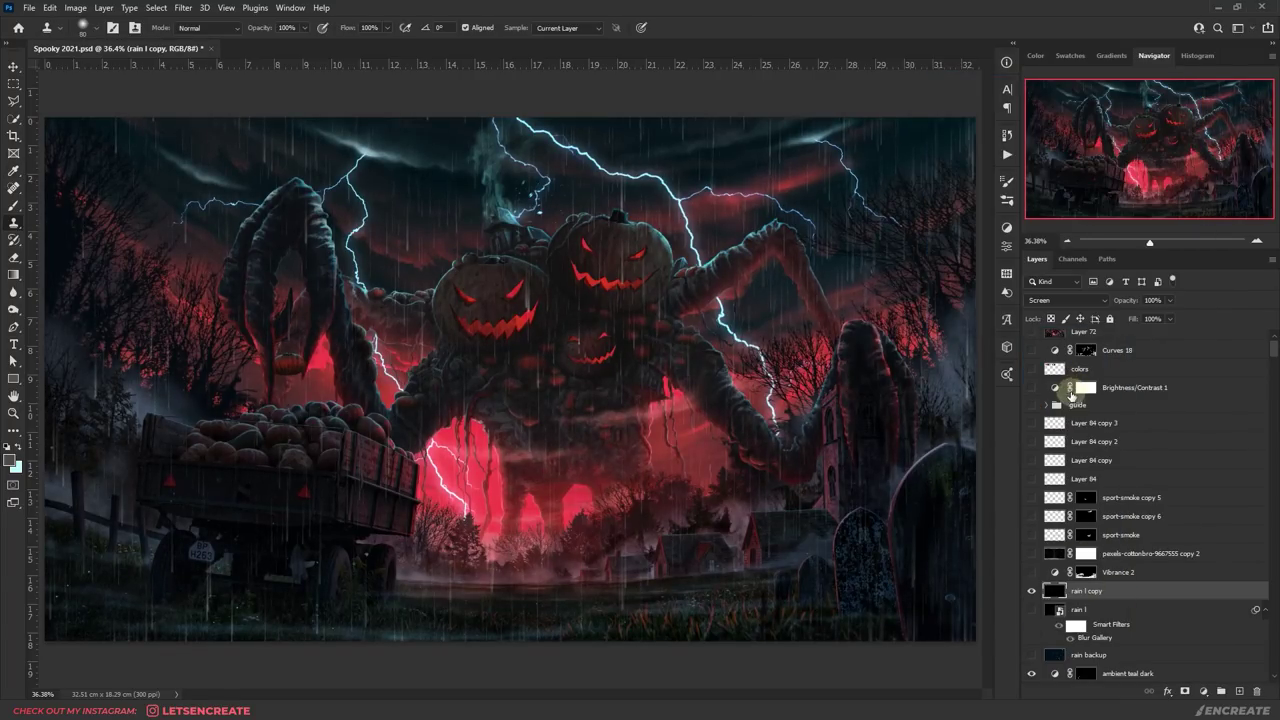
pyautogui.click(183, 7)
pyautogui.click(380, 272)
pyautogui.press('Return')
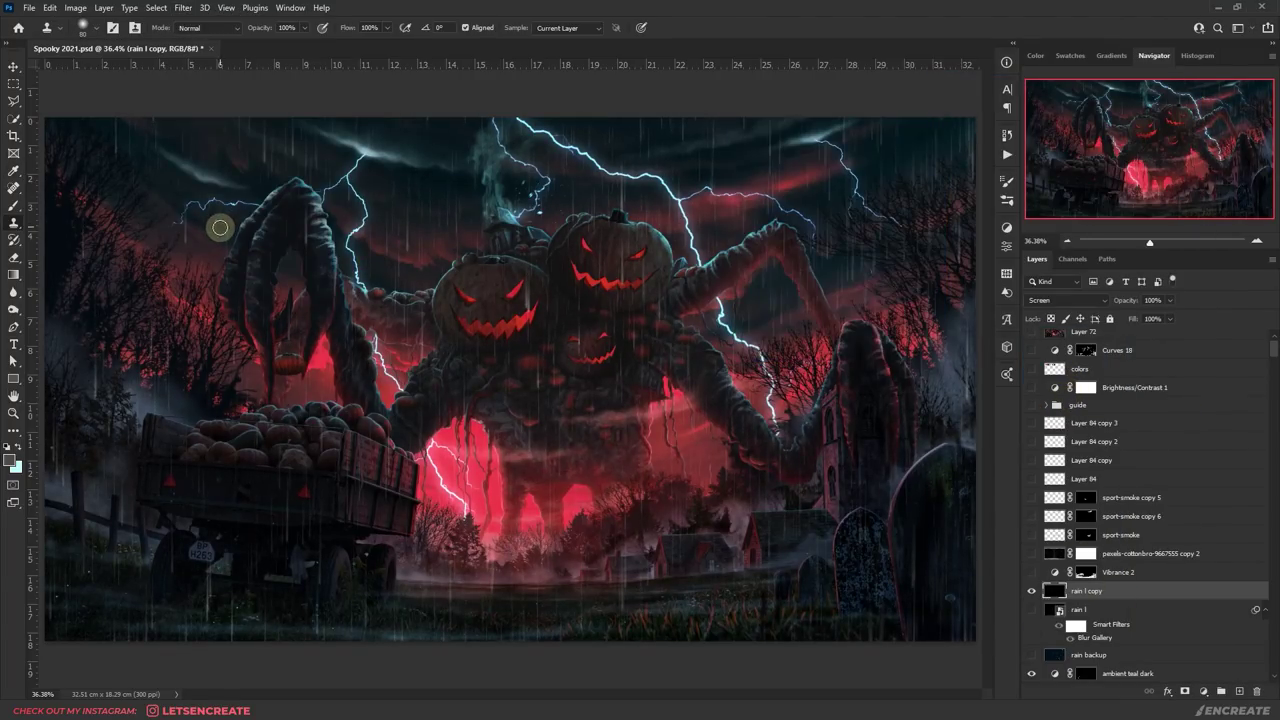
# Show the perspective guide and distort the rain l copy's corners outward so the streaks fan out with the perspective
pyautogui.click(1031, 405)
pyautogui.hotkey('ctrl', 't')
pyautogui.hotkey('ctrl', '0')
pyautogui.moveTo(933, 674); pyautogui.dragTo(982, 648)
pyautogui.moveTo(84, 674); pyautogui.dragTo(38, 647)
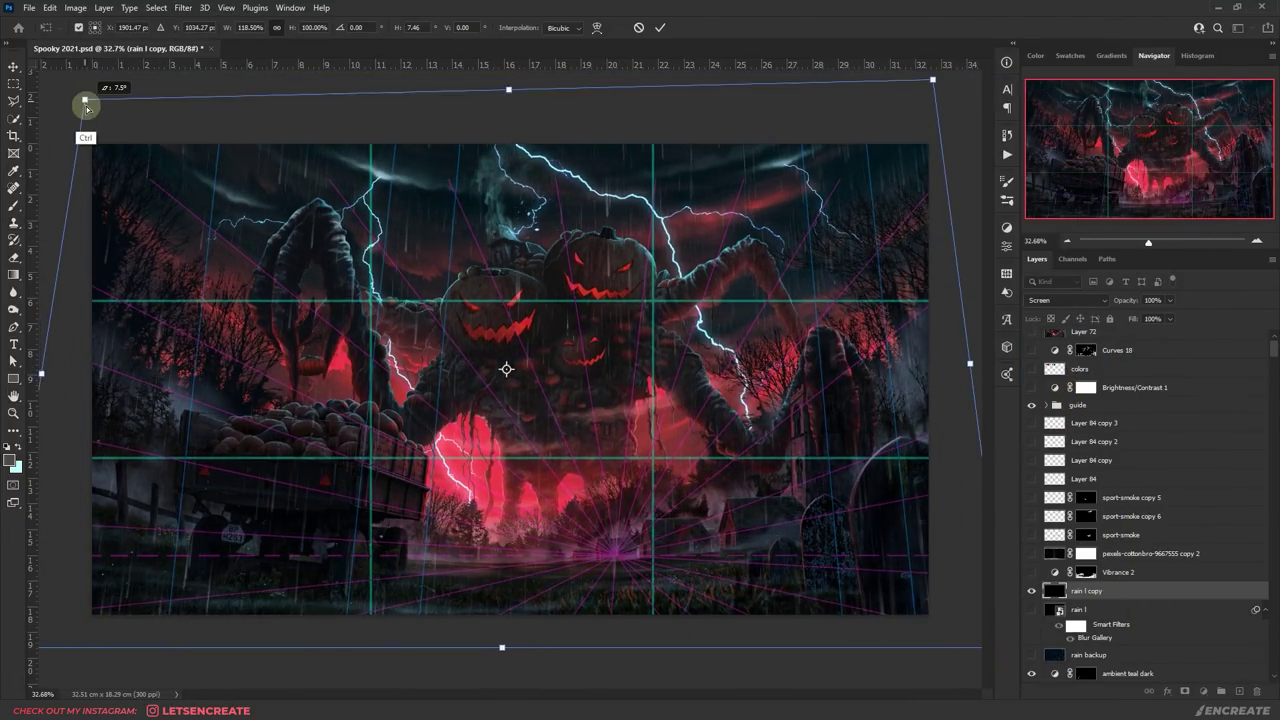
pyautogui.moveTo(86, 109); pyautogui.dragTo(90, 131)
pyautogui.moveTo(933, 107); pyautogui.dragTo(937, 131)
# Warp the rain l copy's upper and lower edges into gentle curves, apply the transformation, and set the blend mode to Linear Dodge (Add)
pyautogui.click(597, 27)
pyautogui.moveTo(502, 650); pyautogui.dragTo(491, 609)
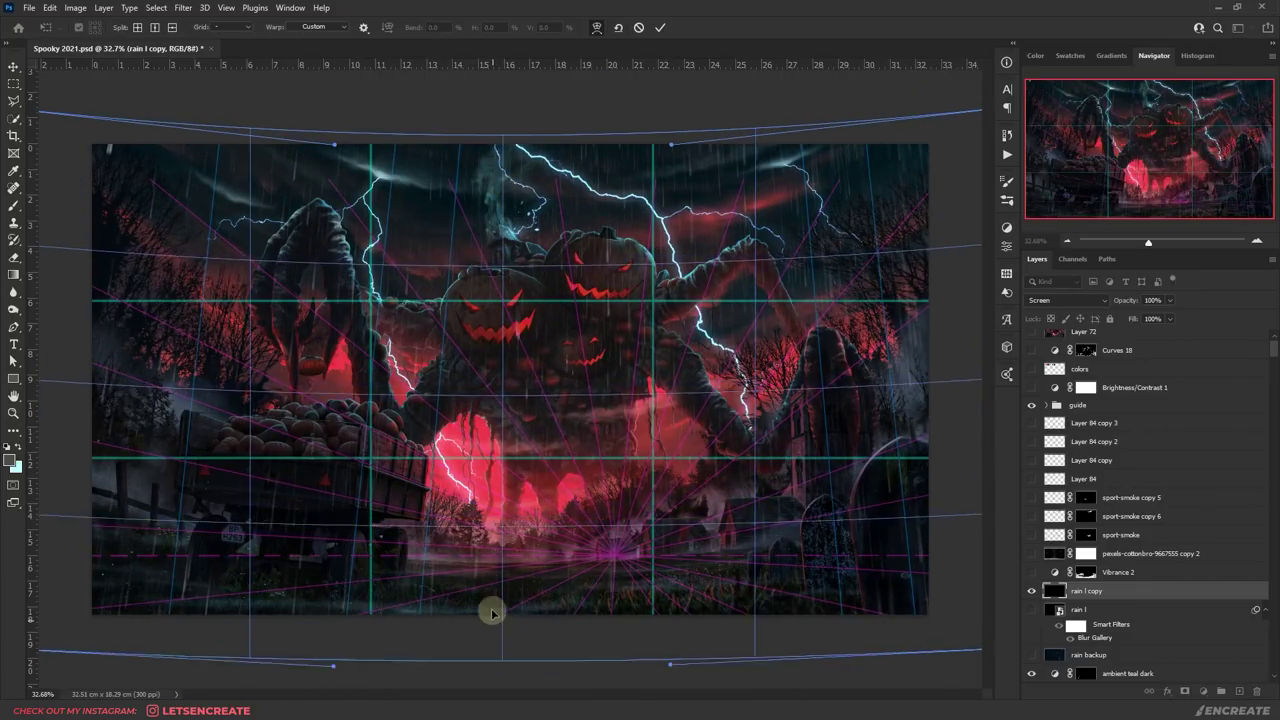
pyautogui.moveTo(661, 135); pyautogui.dragTo(661, 147)
pyautogui.press('Return')
pyautogui.press('b')
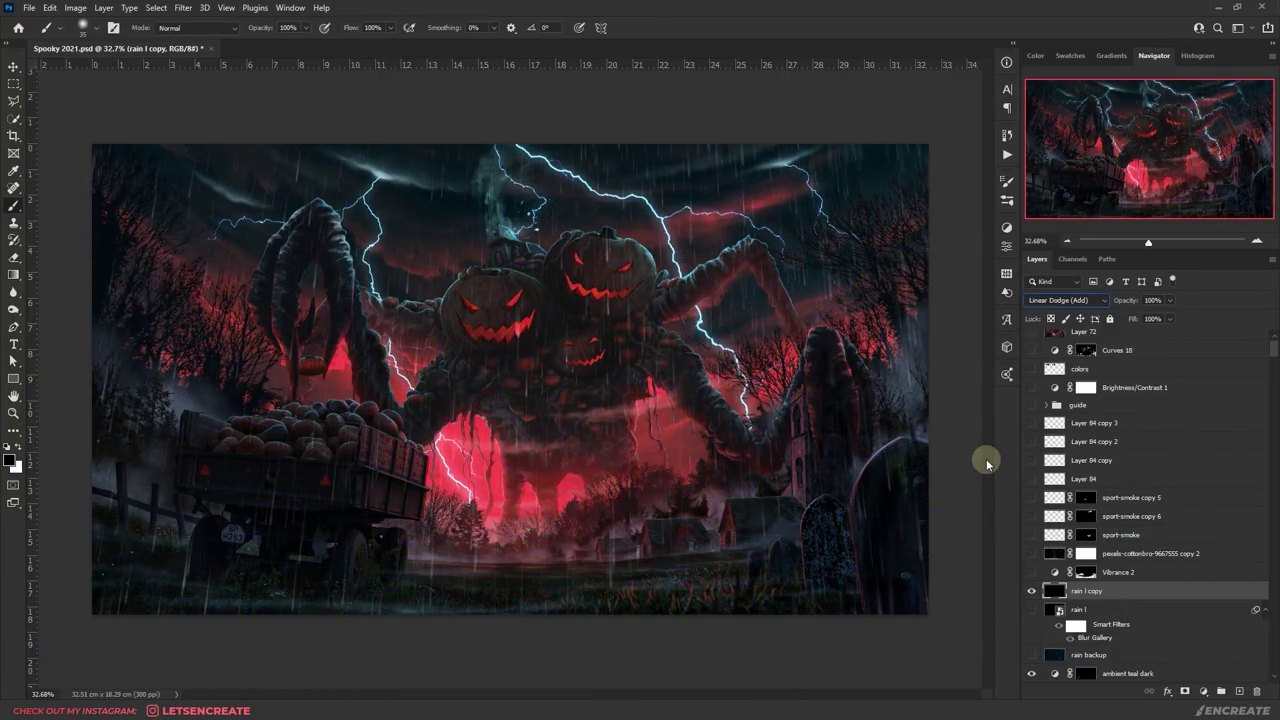
# Duplicate the rain l copy layer, and flip the copied speck tile horizontally inside the rain l smart object
pyautogui.hotkey('ctrl', 'j')
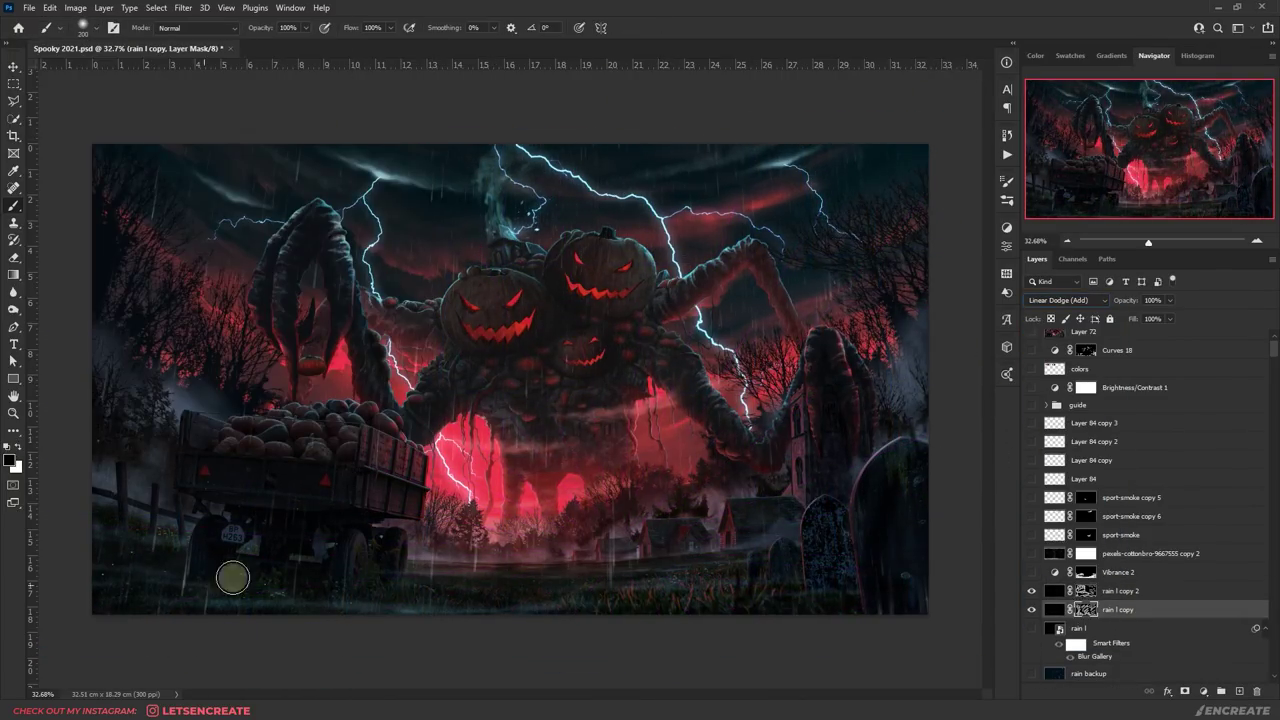
pyautogui.rightClick(546, 346)
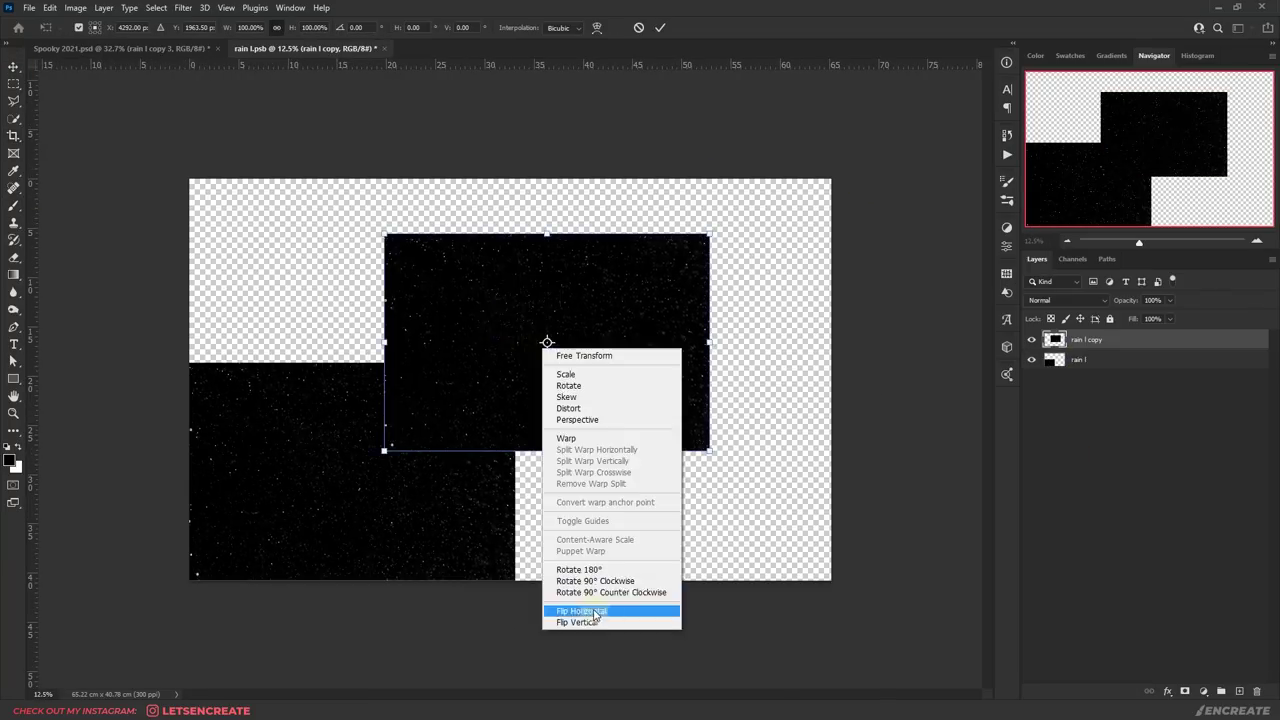
pyautogui.click(595, 611)
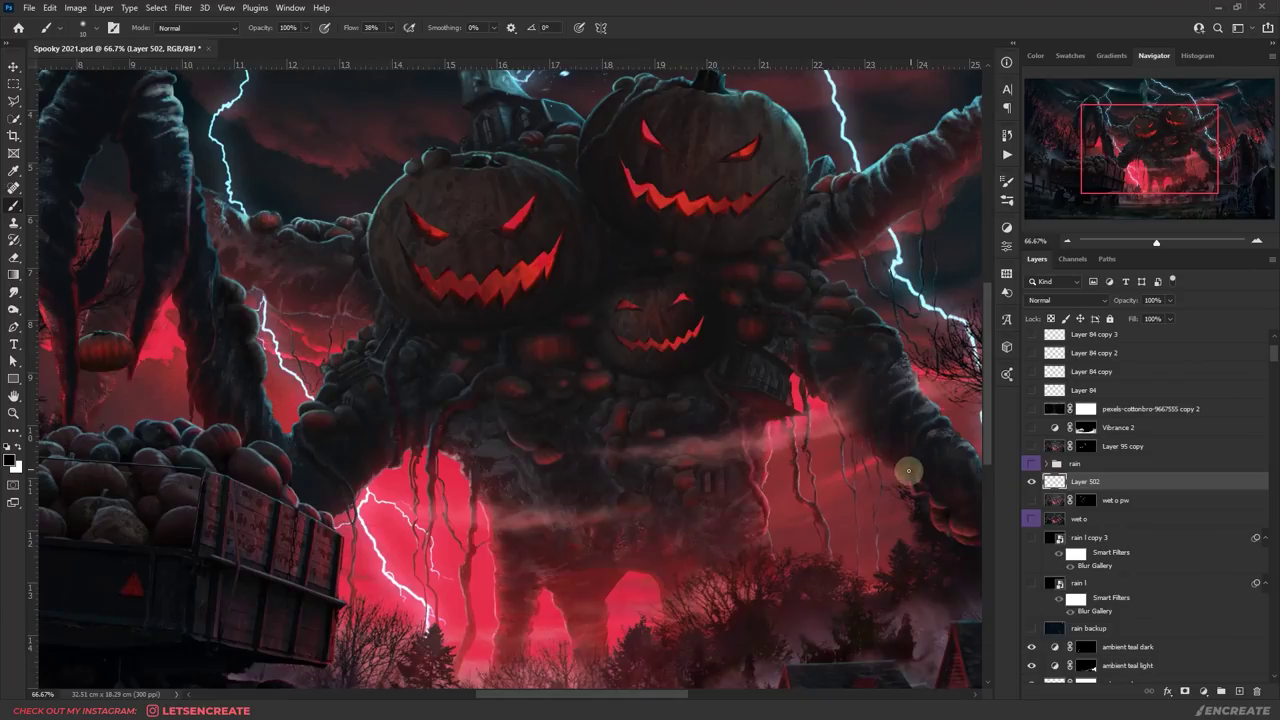
# Apply Plastic Wrap to a merged copy of the scene on Layer 502 with highlight strength 15 and smoothness 3, adjusting the detail
pyautogui.hotkey('ctrl', '0')
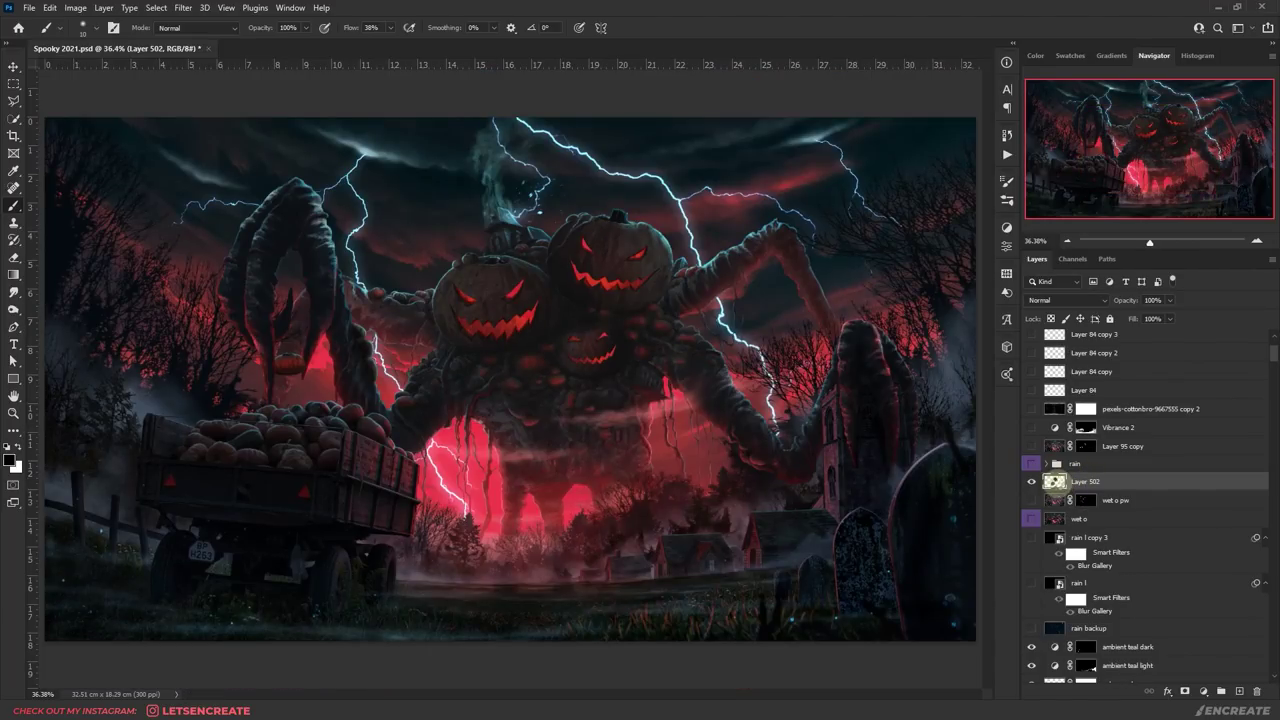
pyautogui.hotkey('alt', 't')
pyautogui.press('Return')
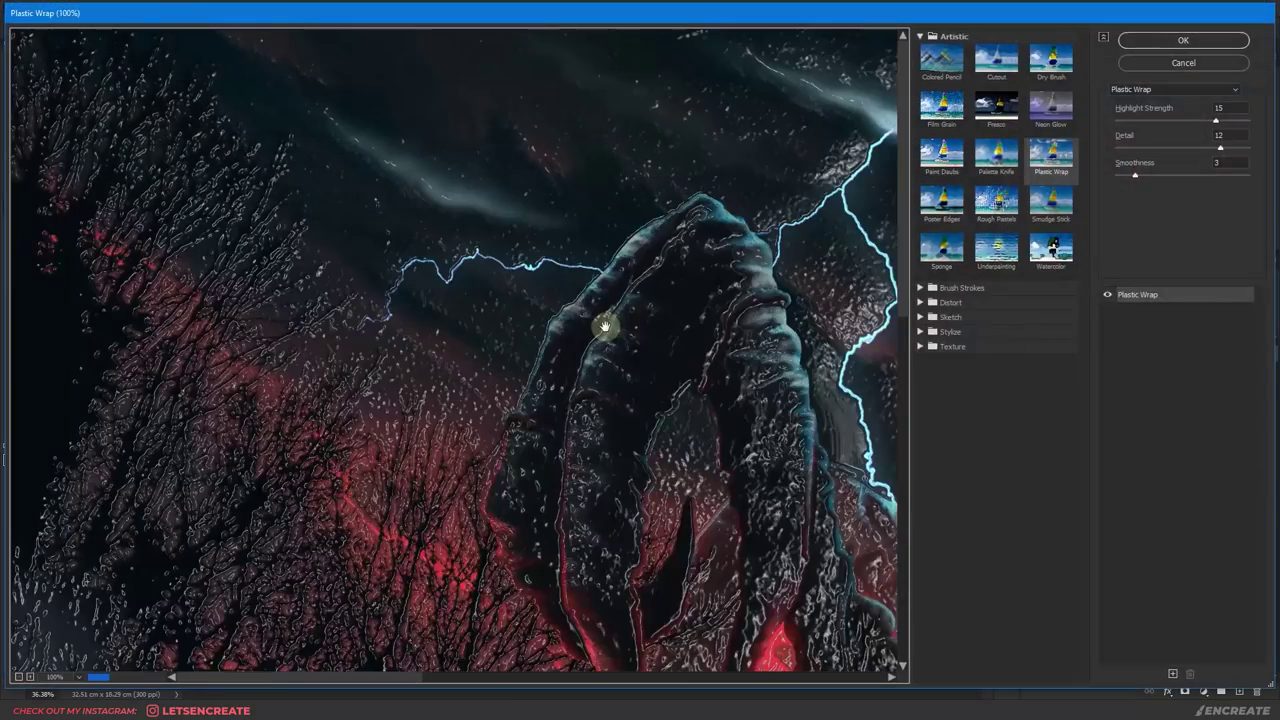
pyautogui.moveTo(743, 400); pyautogui.dragTo(591, 272)
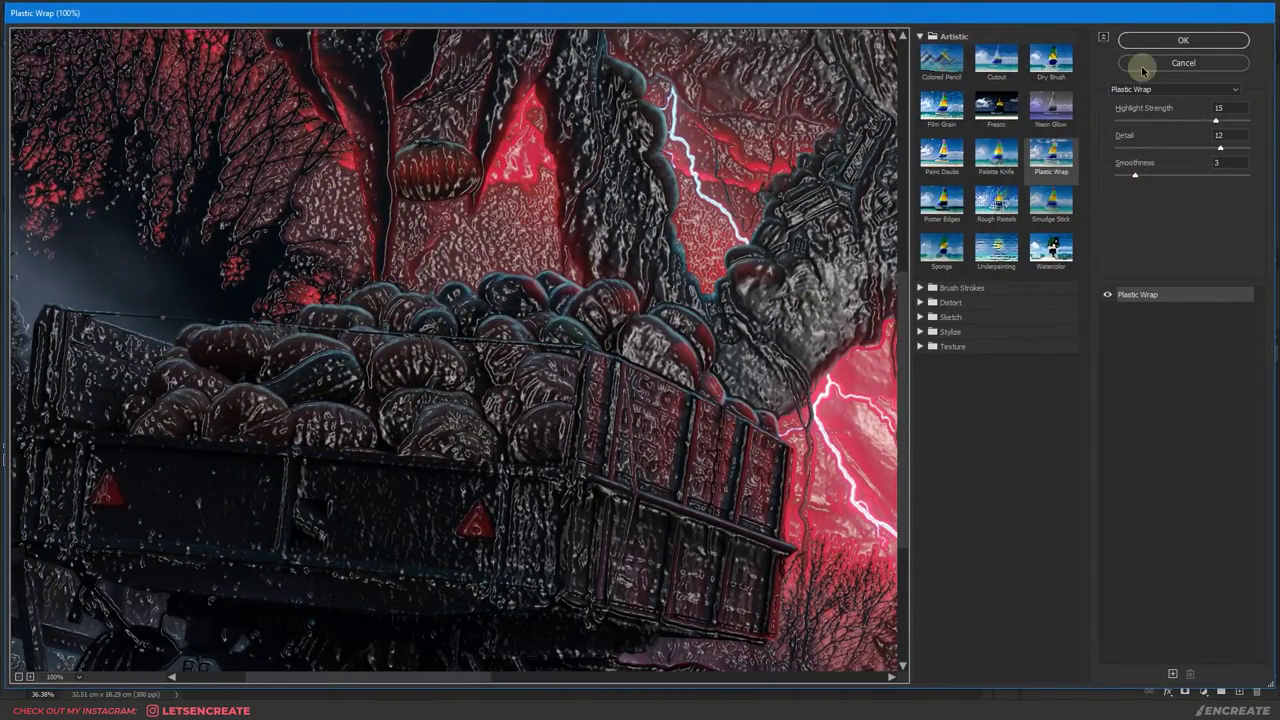
pyautogui.moveTo(1221, 147); pyautogui.dragTo(1232, 152)
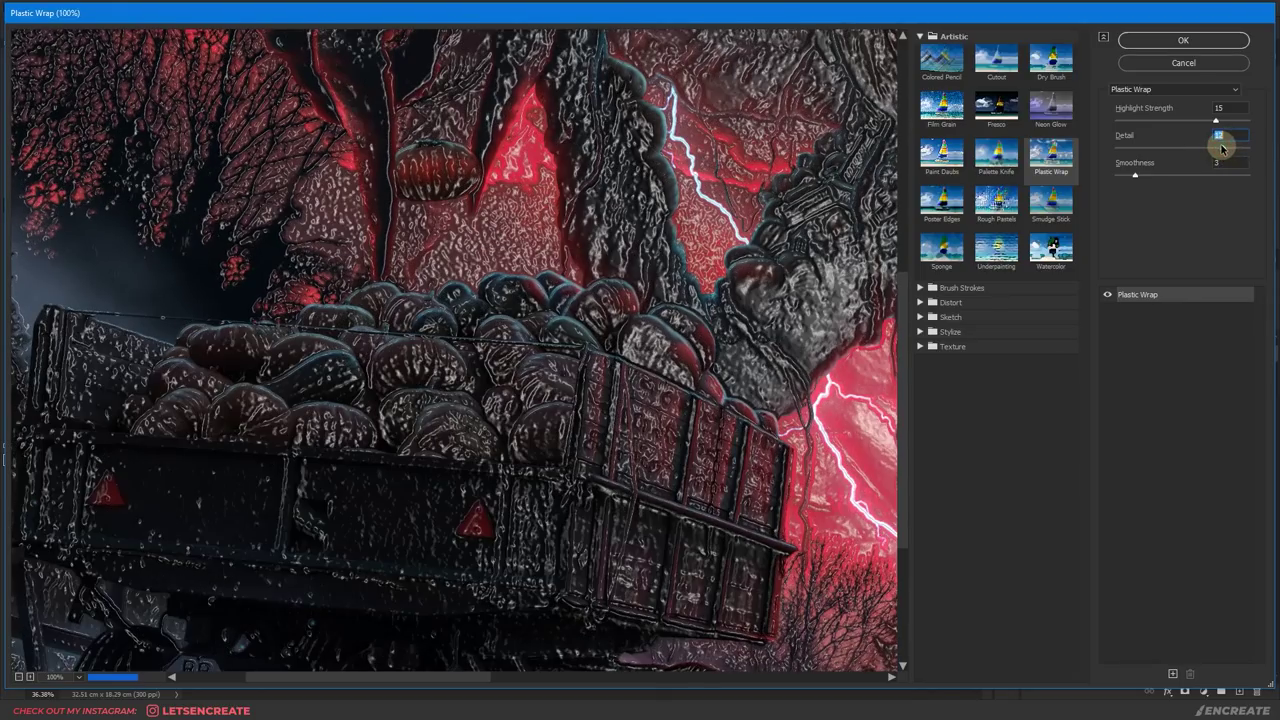
pyautogui.click(1183, 40)
# Set Layer 502 to Color Dodge and soften its Plastic Wrap texture with a blur filter
pyautogui.click(1068, 300)
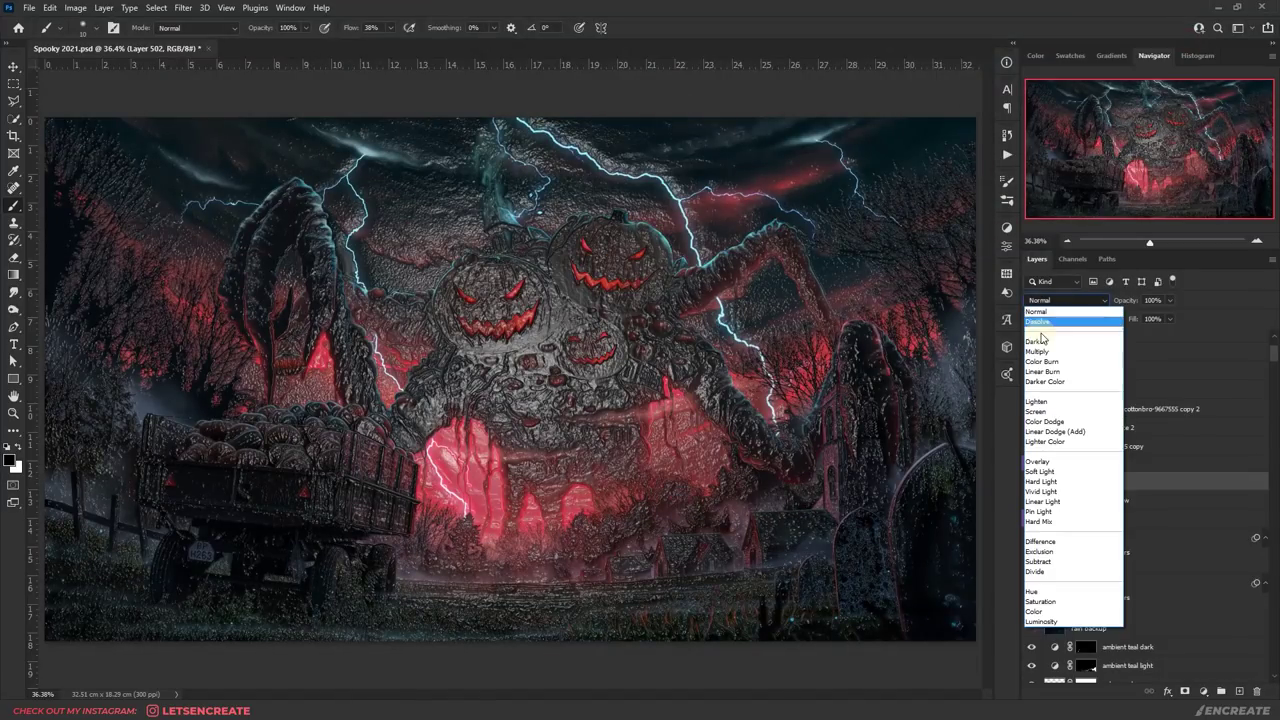
pyautogui.click(1060, 418)
pyautogui.doubleClick(14, 413)
pyautogui.click(183, 7)
pyautogui.moveTo(230, 178)
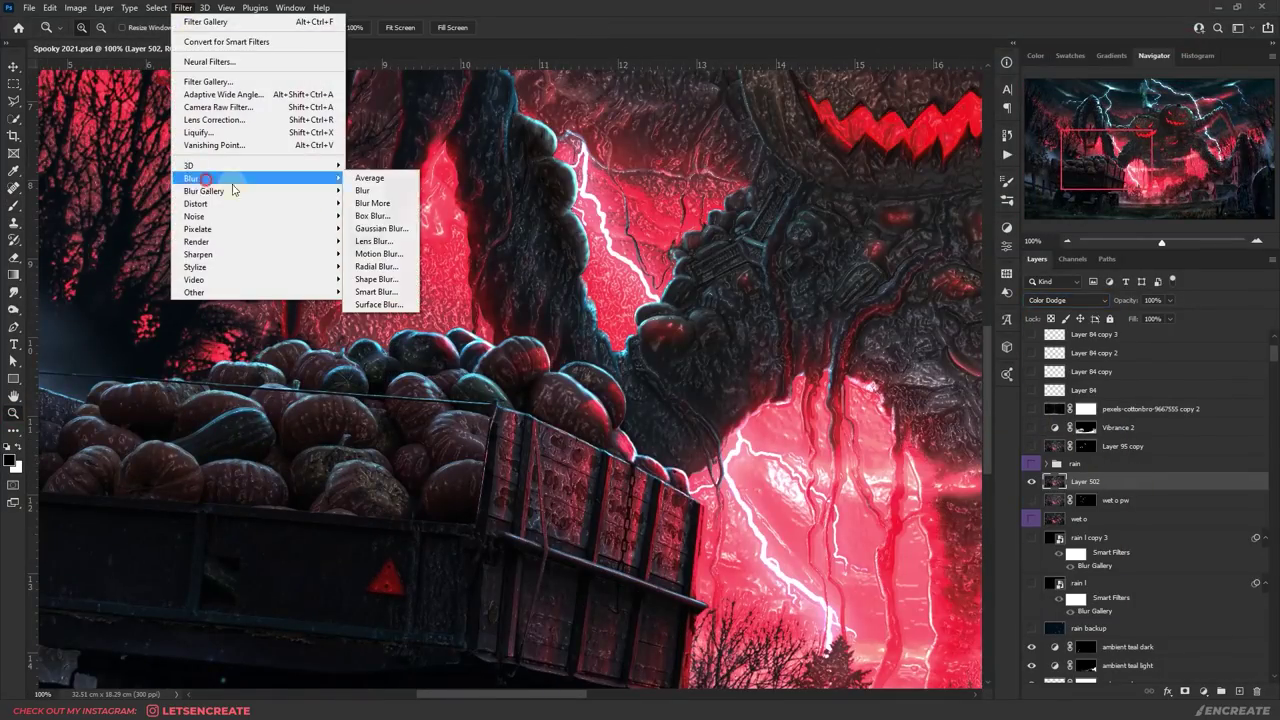
pyautogui.click(440, 240)
pyautogui.click(935, 236)
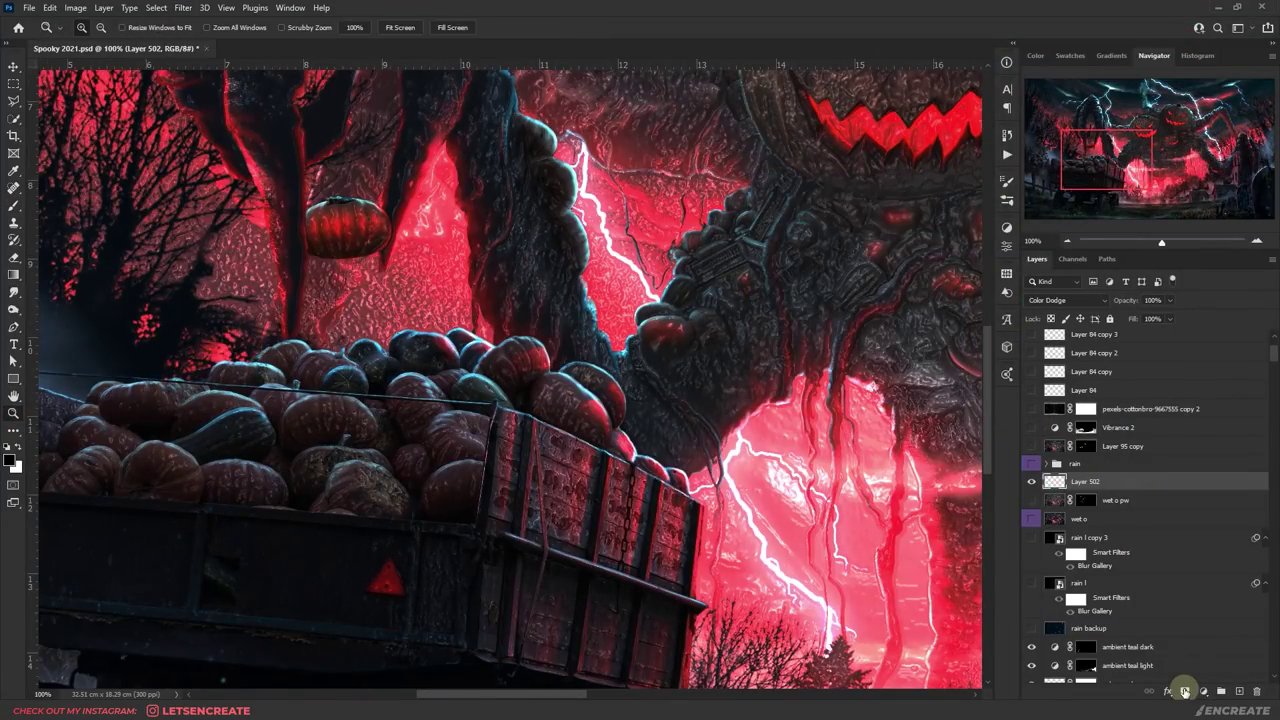
# Hide Layer 502 with a black mask and paint wet highlights back over the monster and pumpkins in white
pyautogui.hotkey('ctrl', 'i')
pyautogui.press('b')
pyautogui.press('x')
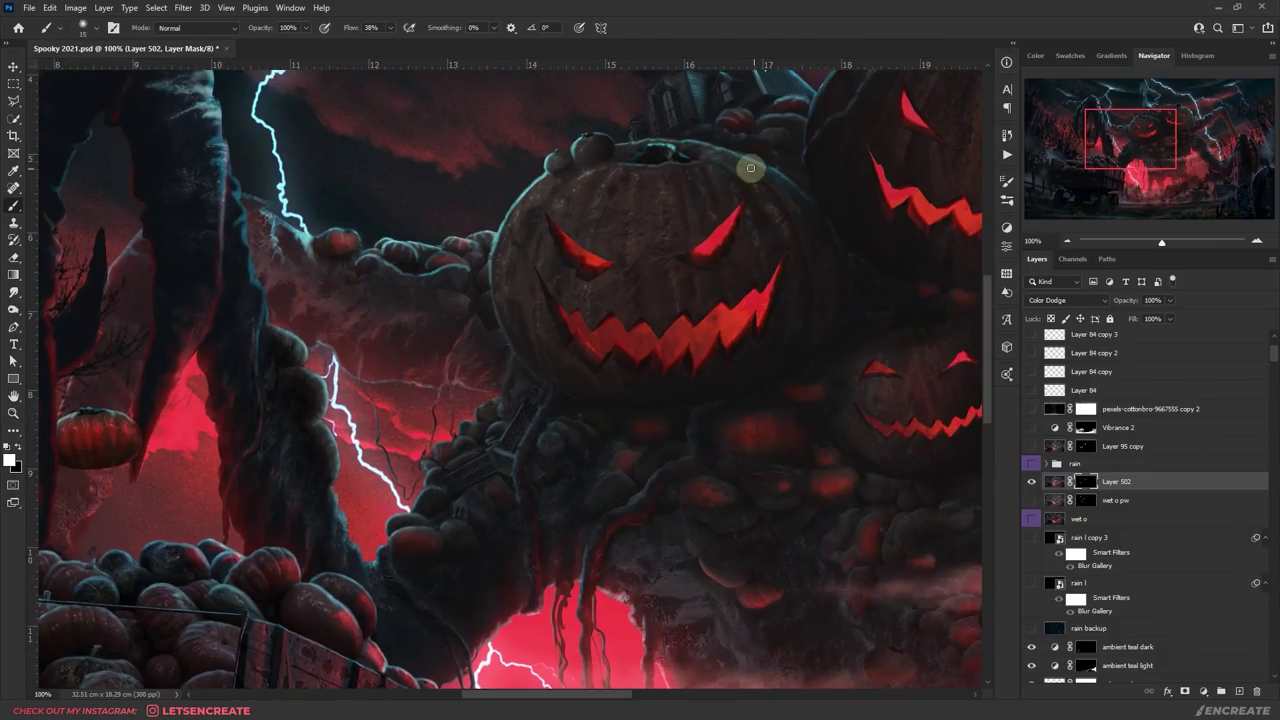
pyautogui.moveTo(646, 466); pyautogui.dragTo(566, 294)
# Duplicate the wet layer, and set up a soft brush with pen-pressure Shape Dynamics and Transfer for the manual wet layer
pyautogui.hotkey('ctrl', 'j')
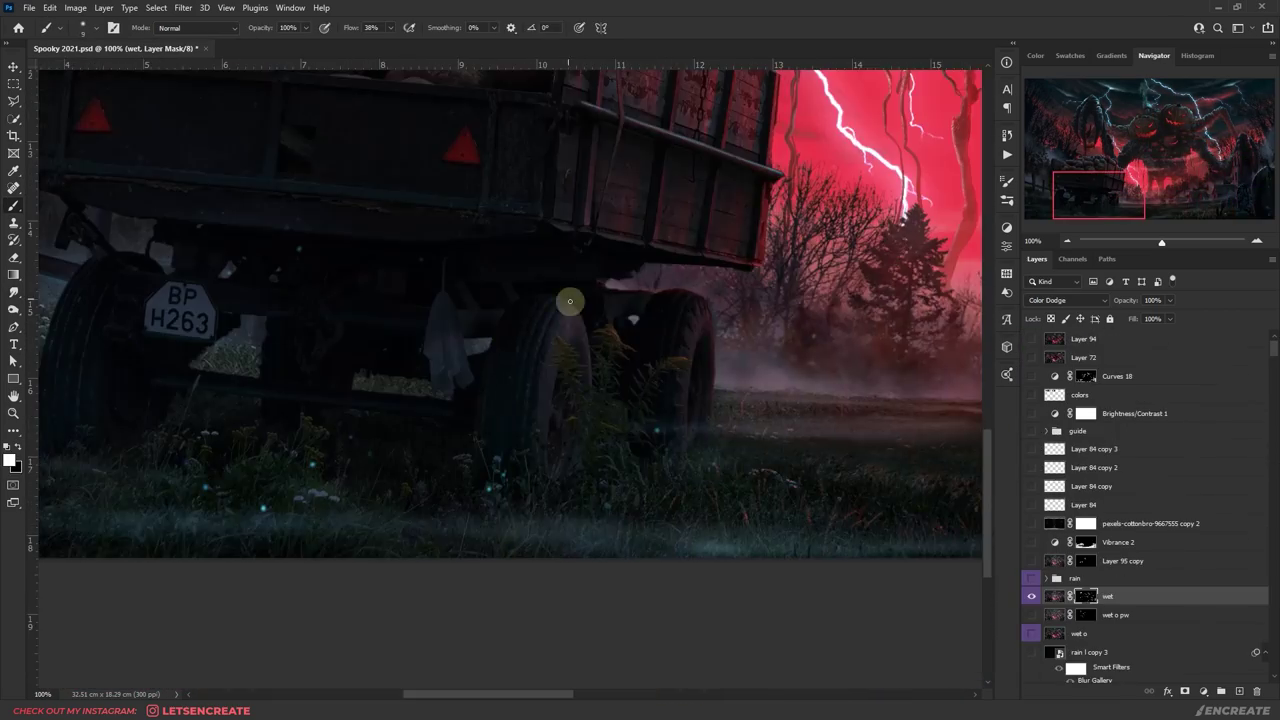
pyautogui.hotkey('ctrl', '0')
pyautogui.press('b')
pyautogui.press('F5')
pyautogui.press('F5')
pyautogui.press('F5')
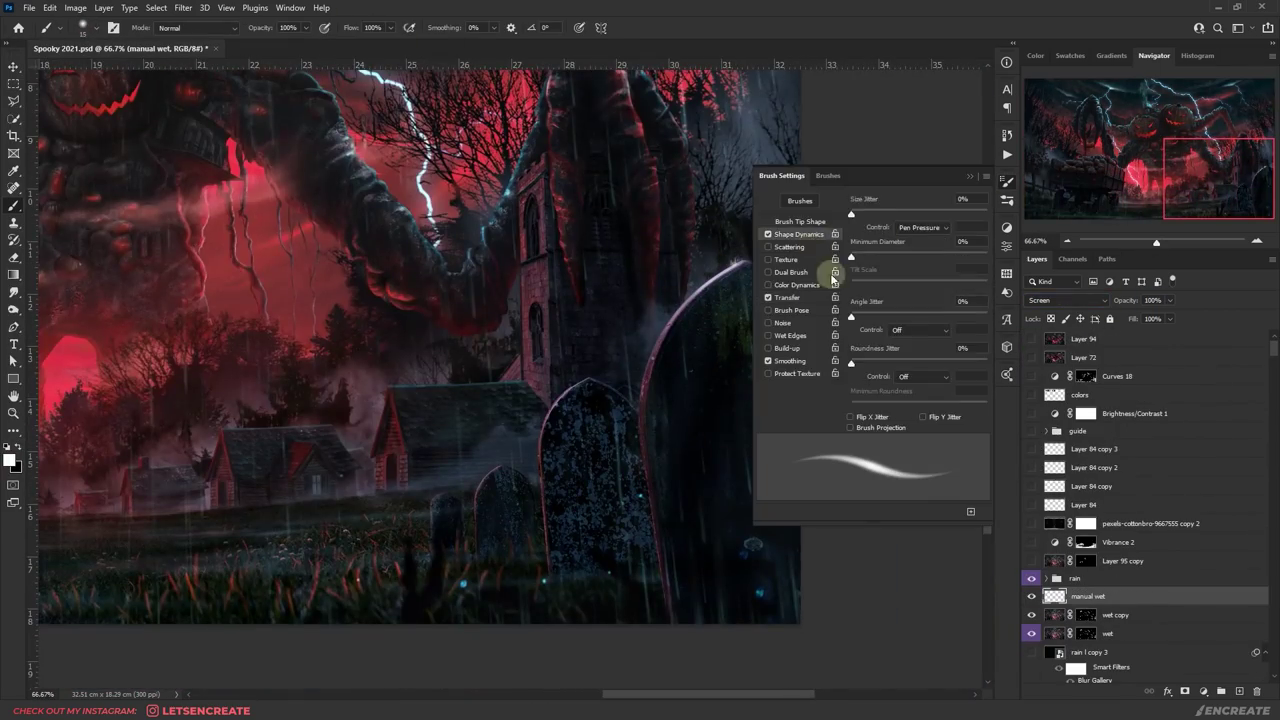
pyautogui.press('F5')
pyautogui.hotkey('ctrl', '+')
# Add a clipped Curves adjustment to the manual wet layer and paint wet highlights in Linear Dodge (Add) along the gravestones and pumpkin heads
pyautogui.hotkey('ctrl', 'm')
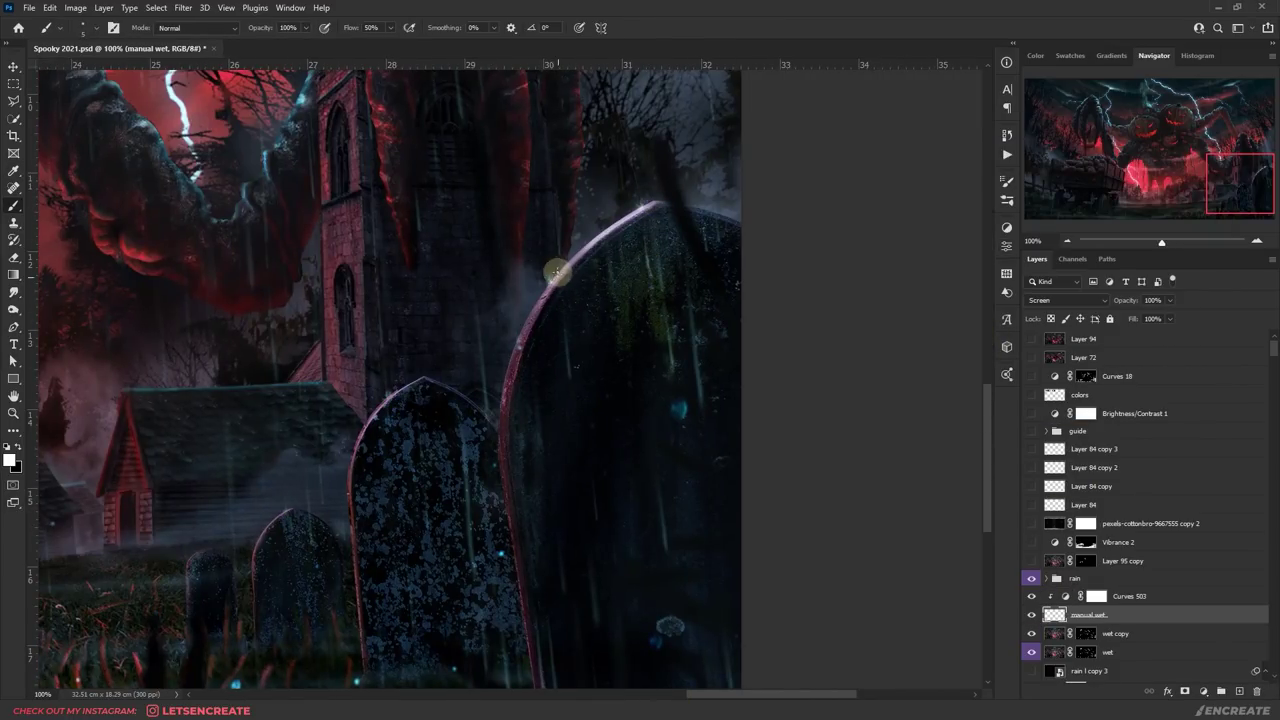
pyautogui.moveTo(725, 216); pyautogui.dragTo(771, 423)
pyautogui.moveTo(206, 377); pyautogui.dragTo(693, 367)
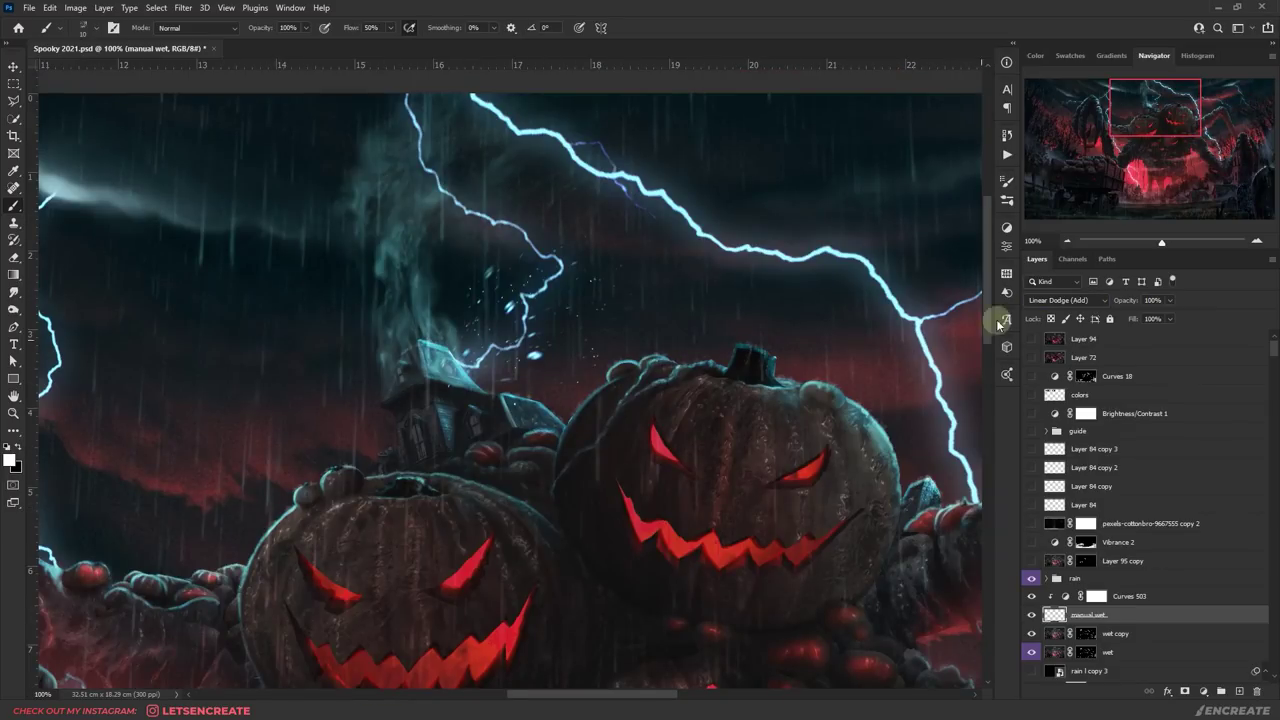
pyautogui.moveTo(355, 463); pyautogui.dragTo(610, 340)
pyautogui.moveTo(189, 331); pyautogui.dragTo(440, 200)
pyautogui.moveTo(531, 632); pyautogui.dragTo(359, 548)
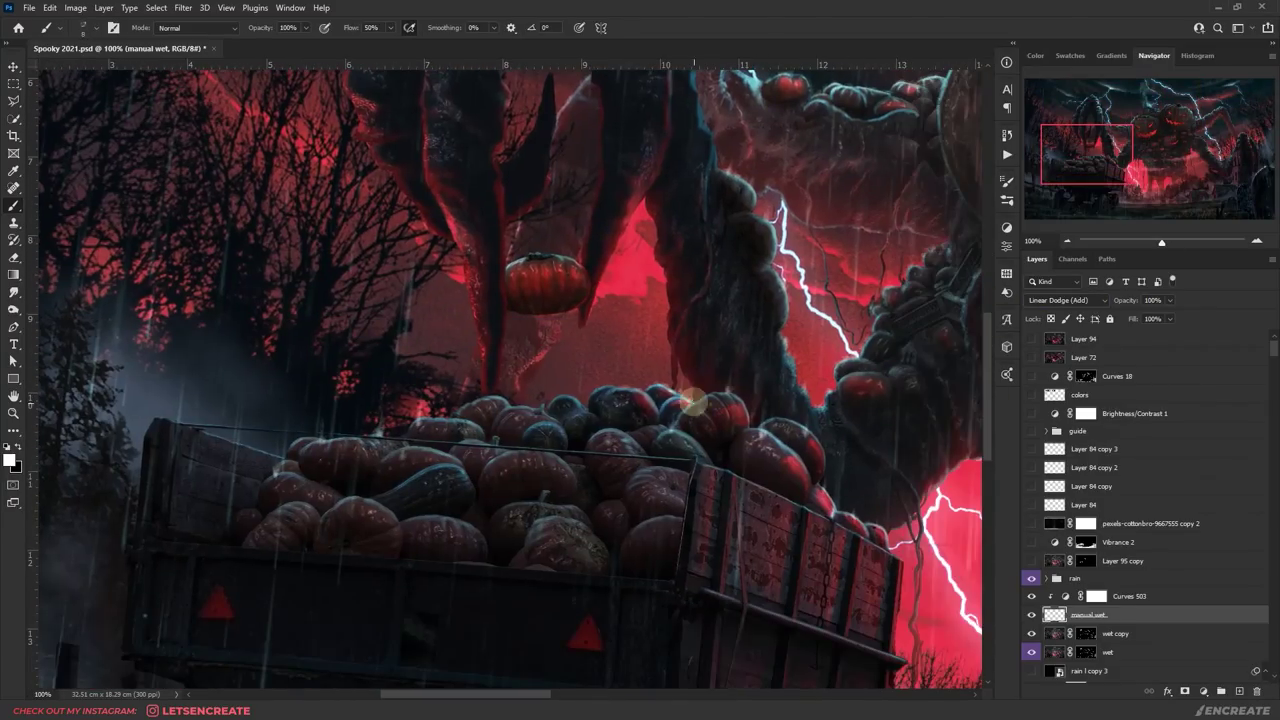
# Paint wet highlights over the wagon's pumpkins and add drips below the hanging claw and pumpkin on the wet drips layer
pyautogui.moveTo(693, 401); pyautogui.dragTo(429, 515)
pyautogui.hotkey('ctrl', '-')
pyautogui.moveTo(763, 520); pyautogui.dragTo(231, 459)
pyautogui.moveTo(818, 304); pyautogui.dragTo(547, 445)
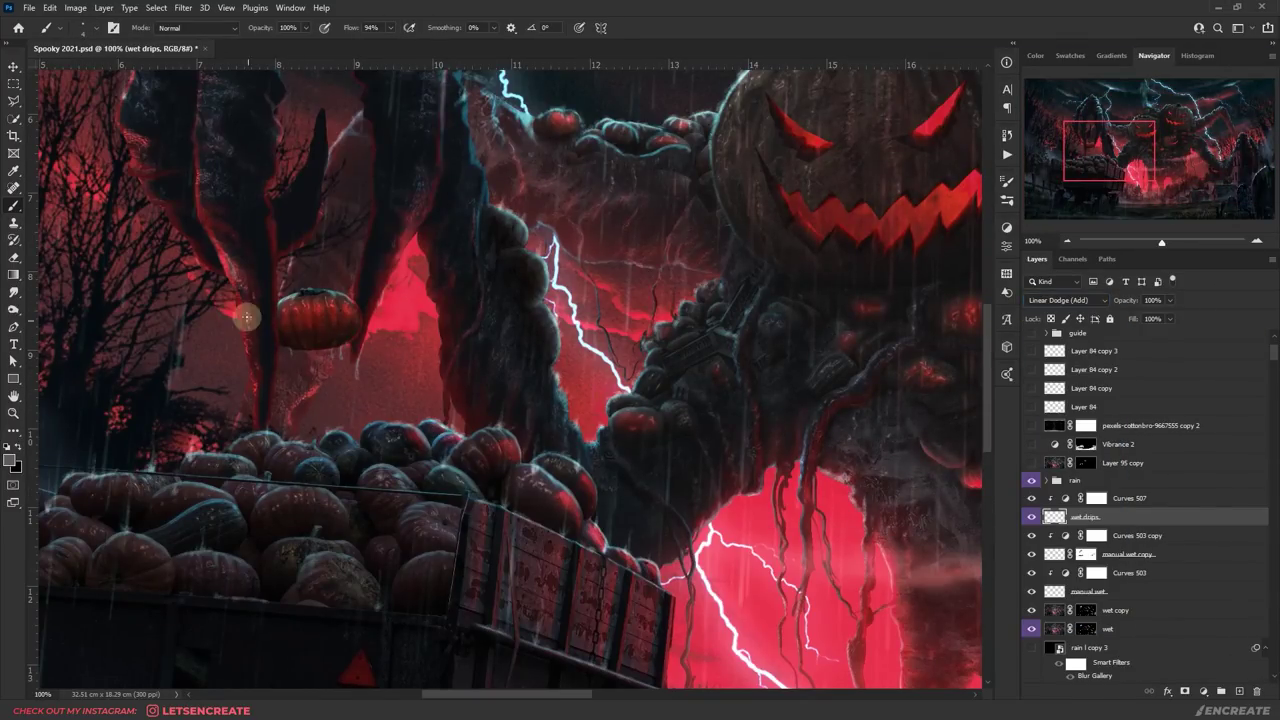
pyautogui.moveTo(246, 318); pyautogui.dragTo(620, 680)
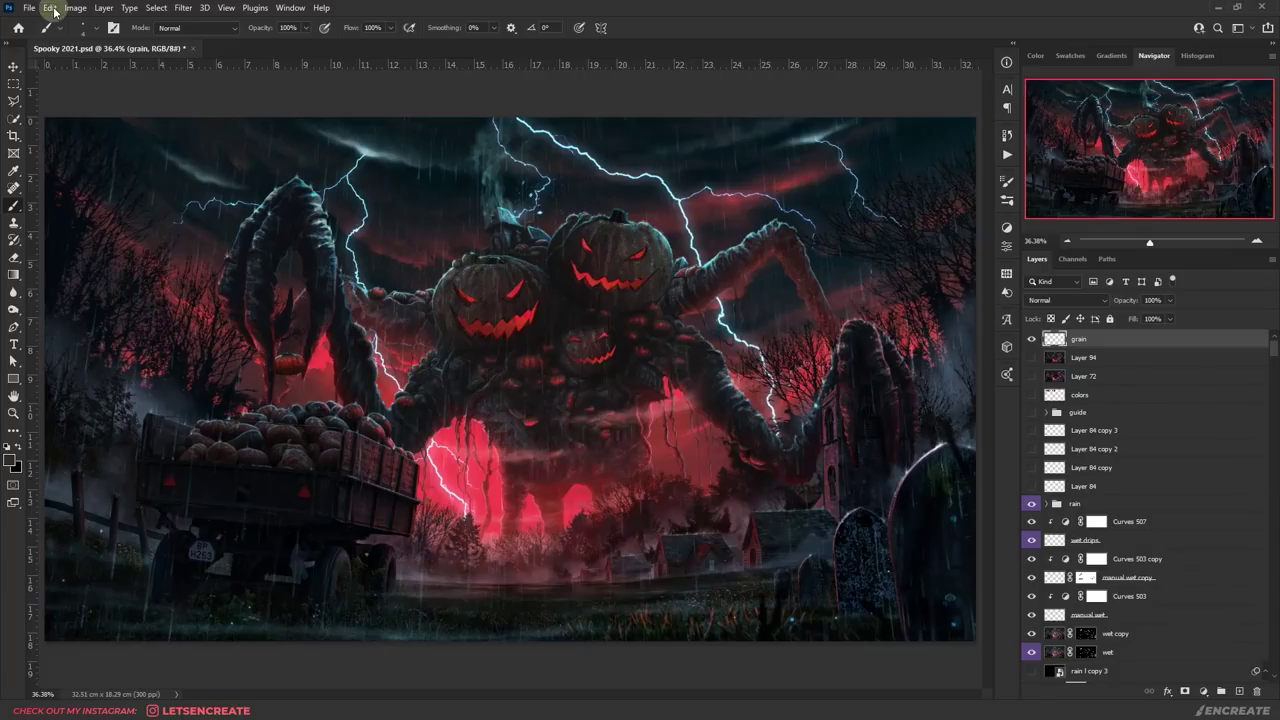
# Fill the grain layer with 50% gray and add 25% monochromatic Gaussian noise
pyautogui.click(49, 7)
pyautogui.click(88, 215)
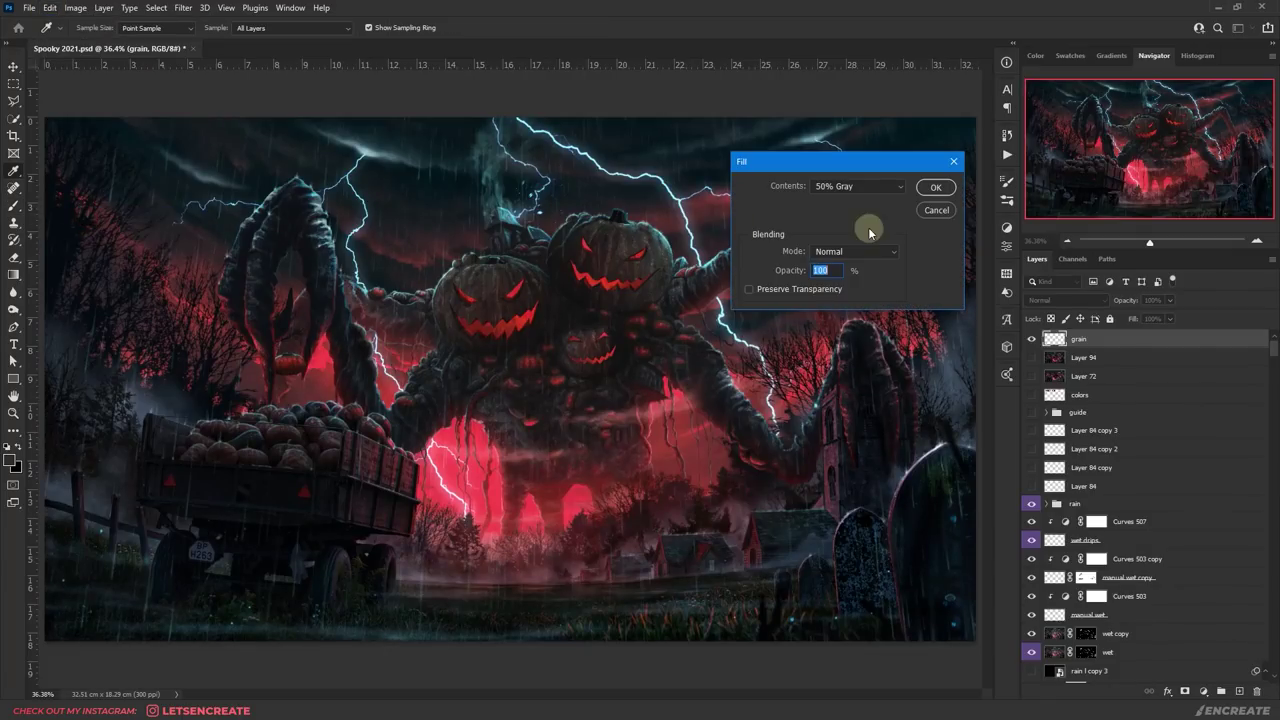
pyautogui.press('Return')
pyautogui.click(183, 7)
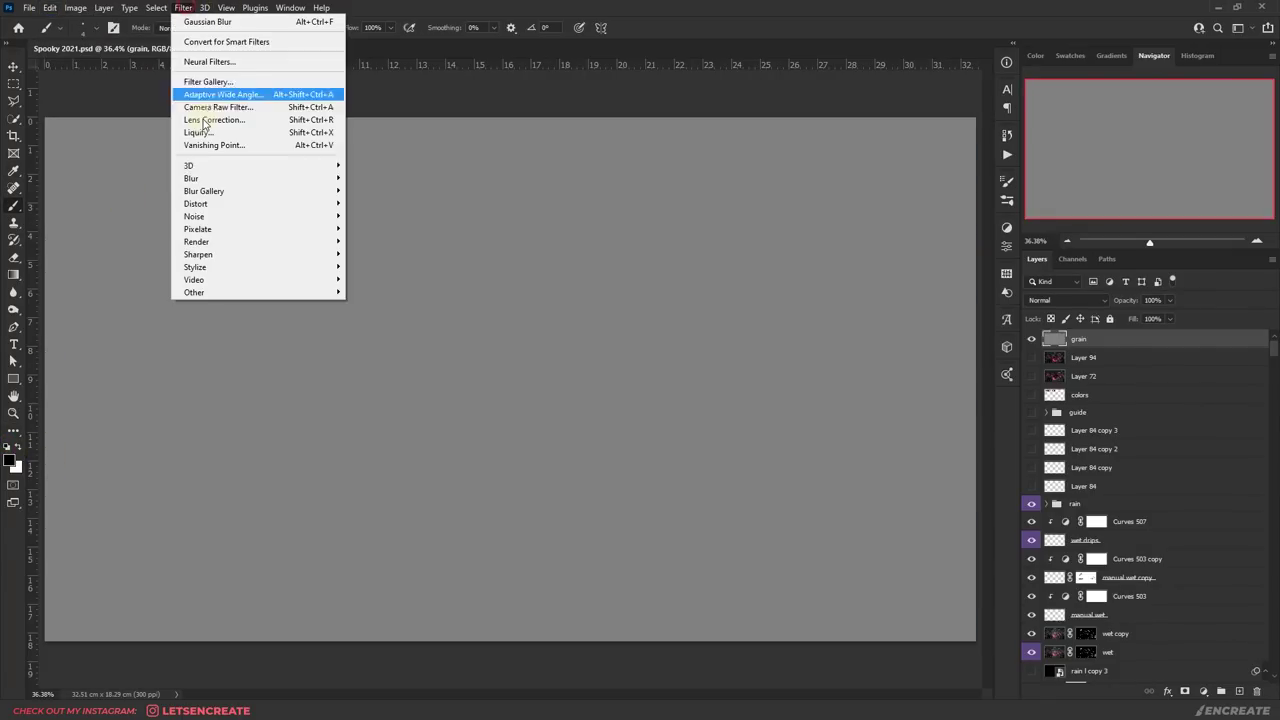
pyautogui.moveTo(250, 215)
pyautogui.click(390, 213)
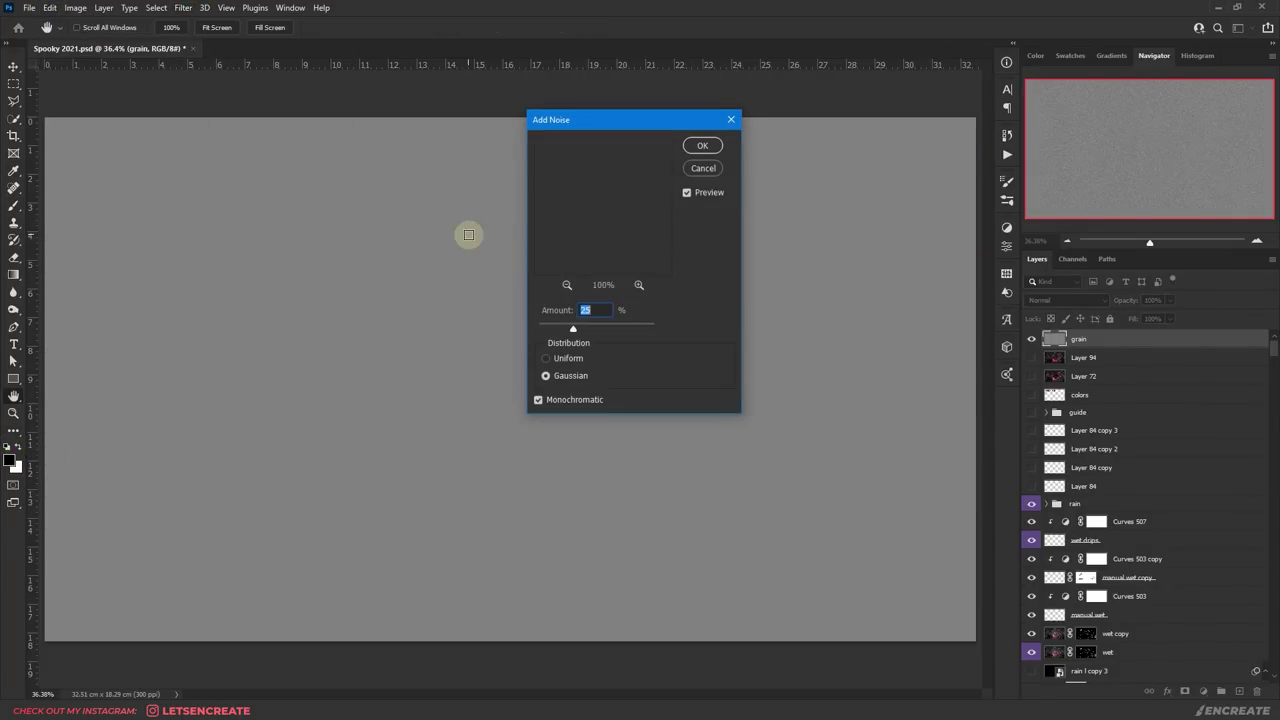
pyautogui.click(698, 149)
# Blur the grain layer with a 0.5-pixel Gaussian Blur and blend it as Soft Light at 50% opacity
pyautogui.click(183, 7)
pyautogui.moveTo(214, 178)
pyautogui.click(400, 230)
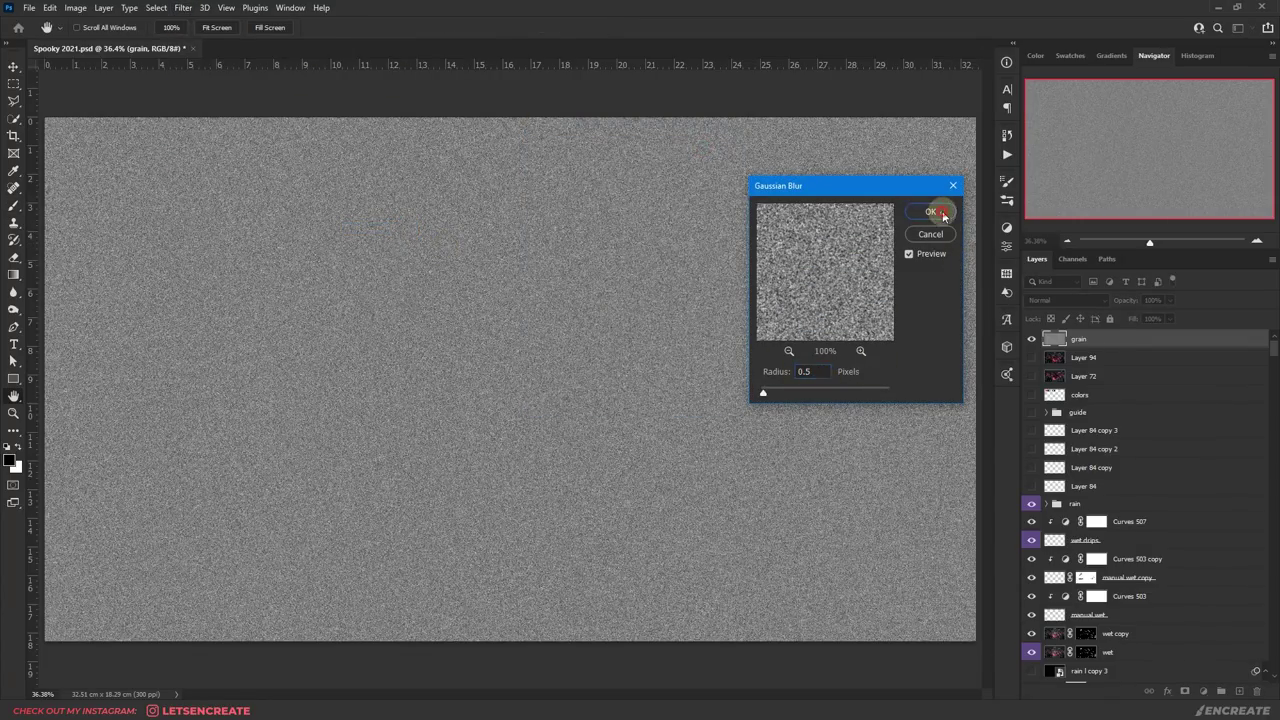
pyautogui.click(940, 213)
pyautogui.click(1066, 300)
pyautogui.click(1062, 423)
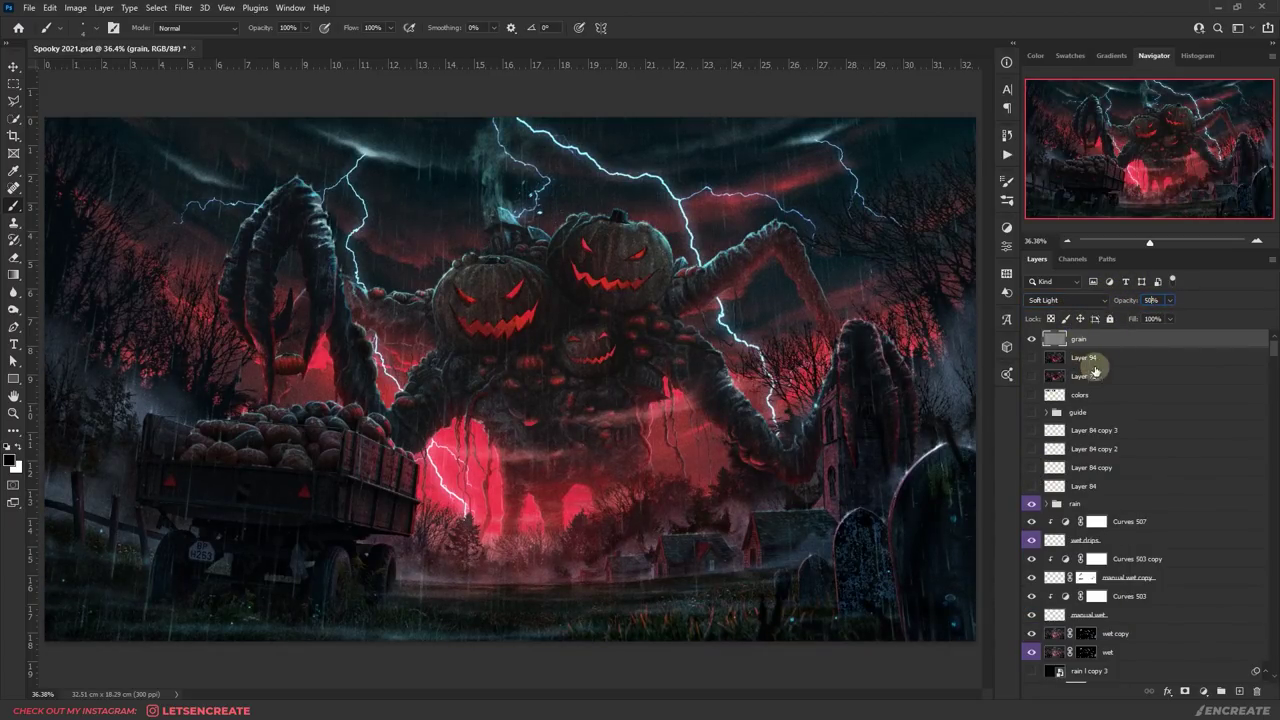
# Add a Curves adjustment below the grain layer and shape its RGB curve to brighten the highlights and lift the shadows
pyautogui.click(1125, 360)
pyautogui.hotkey('ctrl', 'm')
pyautogui.moveTo(923, 343); pyautogui.dragTo(940, 317)
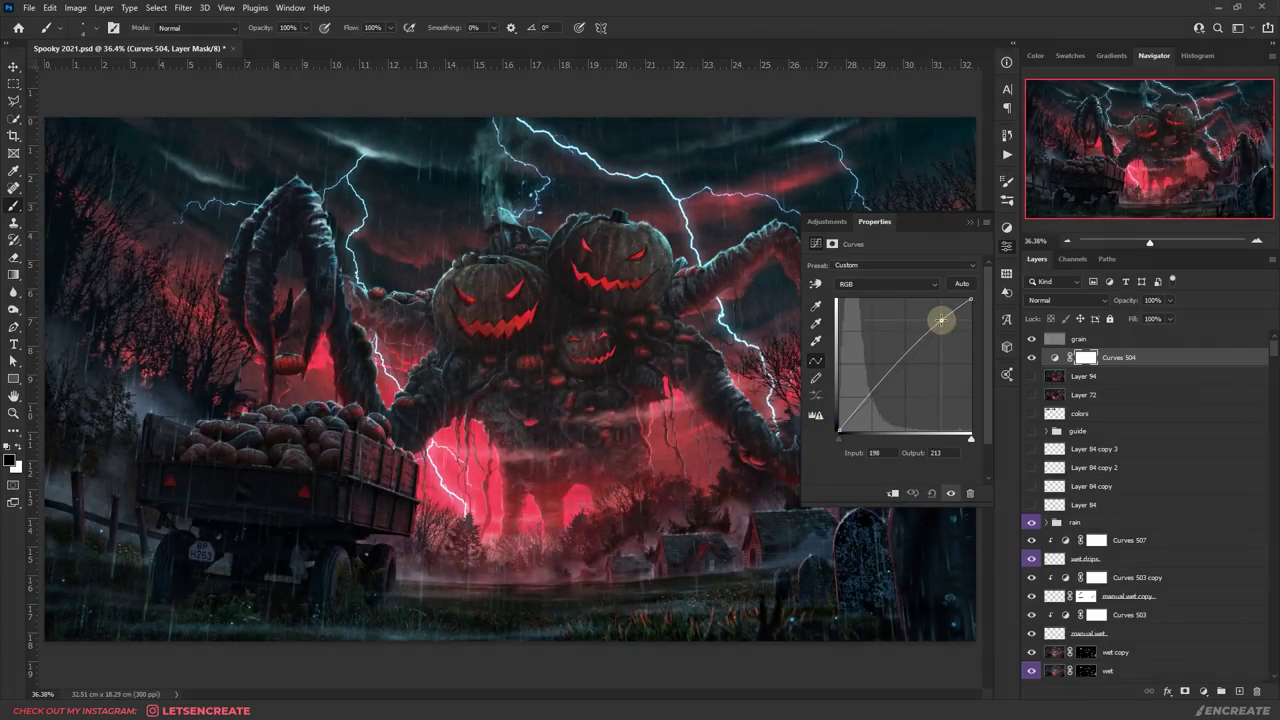
pyautogui.click(907, 357)
pyautogui.moveTo(880, 388); pyautogui.dragTo(873, 395)
pyautogui.moveTo(946, 314); pyautogui.dragTo(940, 307)
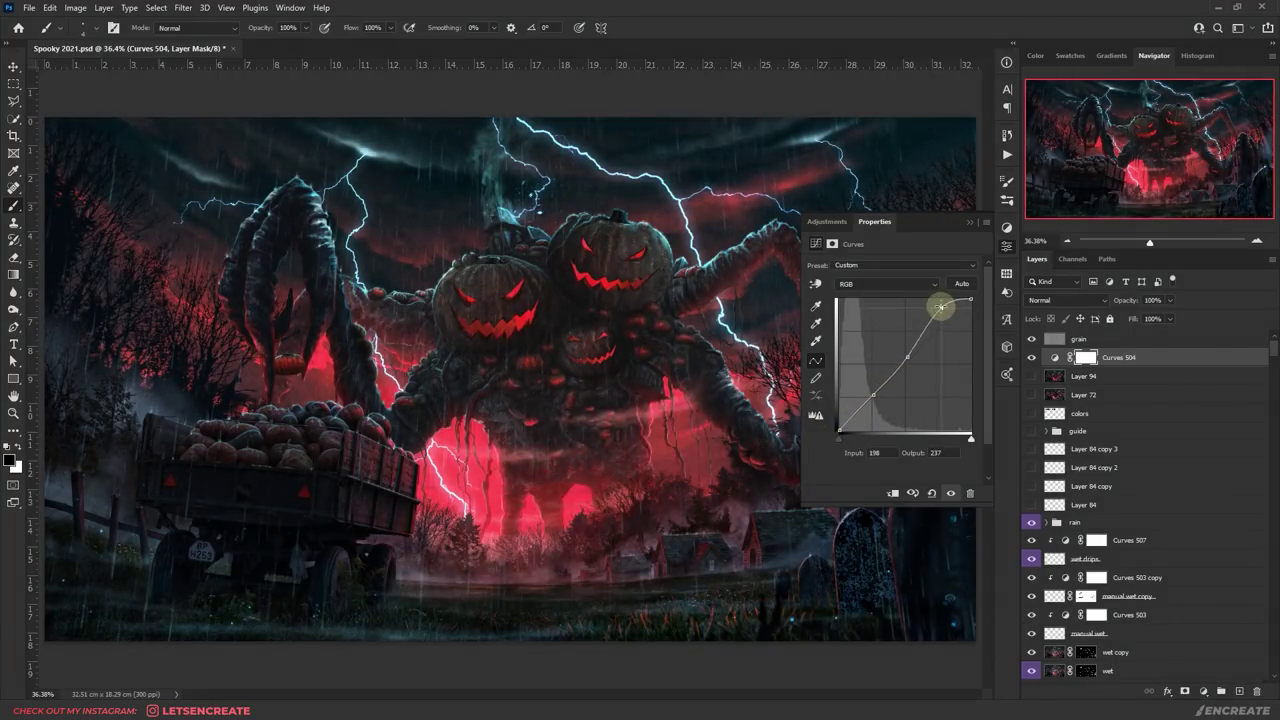
pyautogui.moveTo(907, 357); pyautogui.dragTo(862, 404)
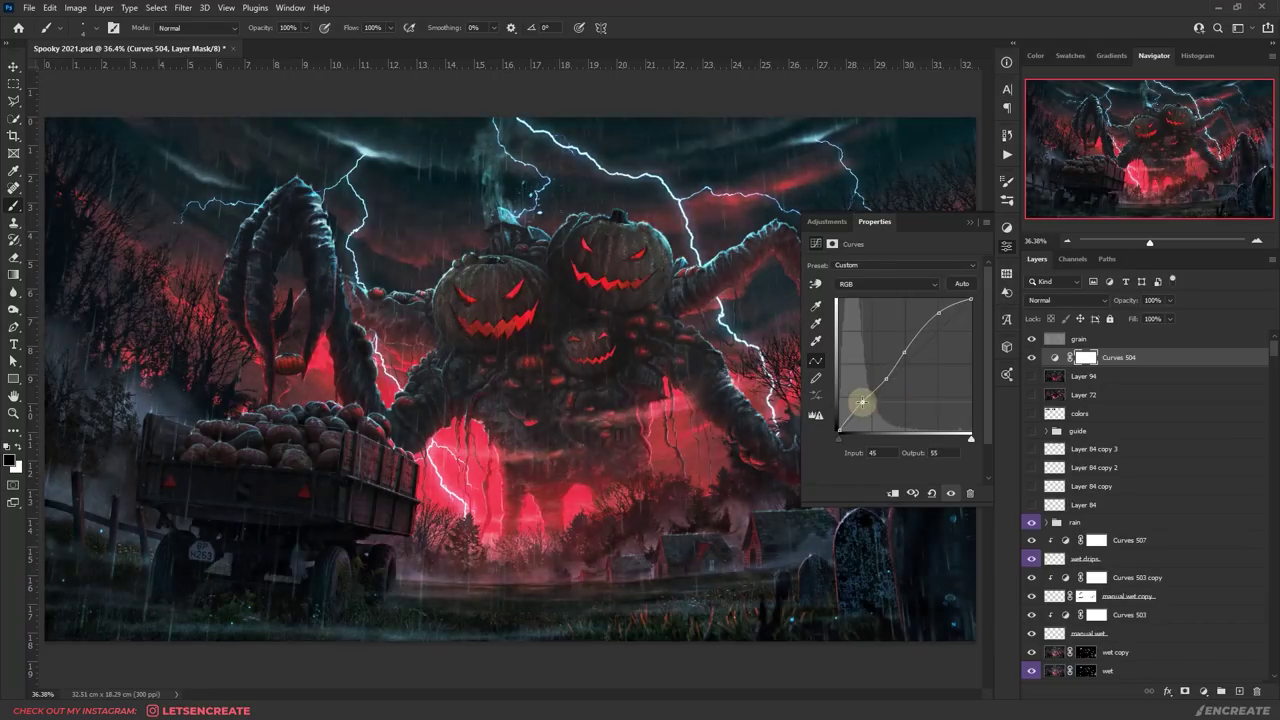
pyautogui.moveTo(938, 313); pyautogui.dragTo(954, 287)
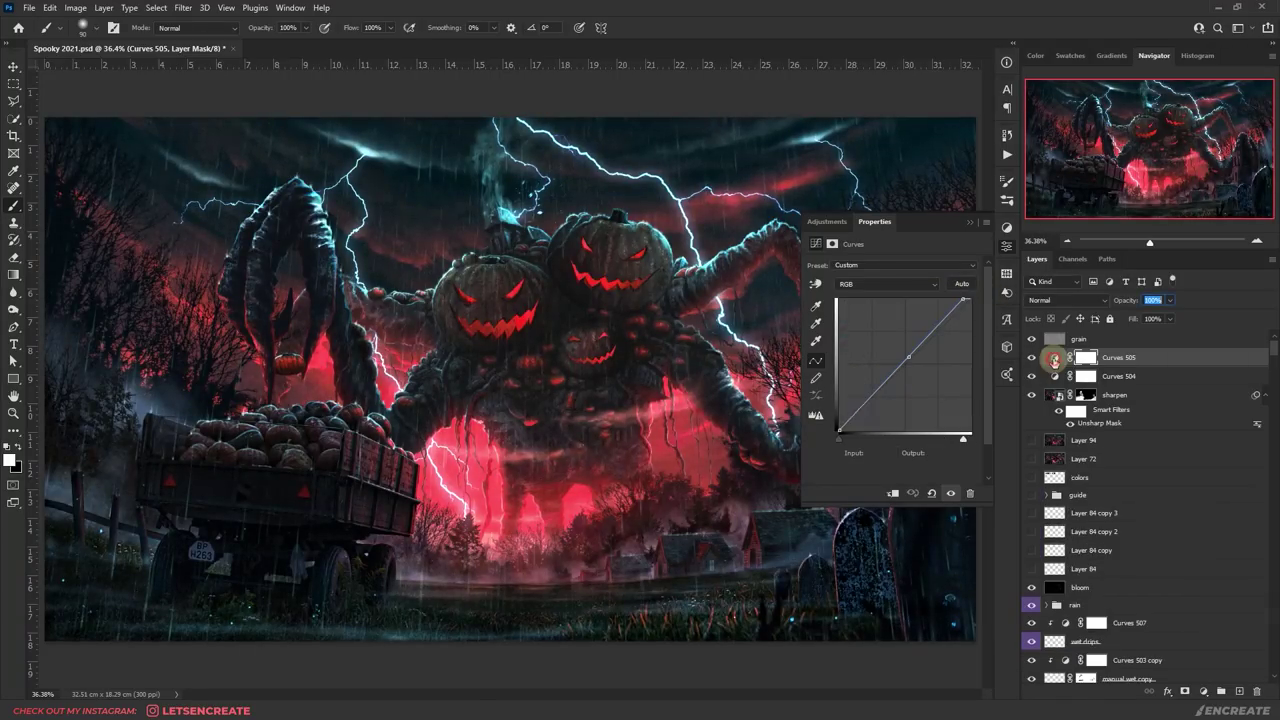
# Pull in the white point of the Curves 505 adjustment to brighten the image's highlights
pyautogui.moveTo(970, 299); pyautogui.dragTo(991, 308)
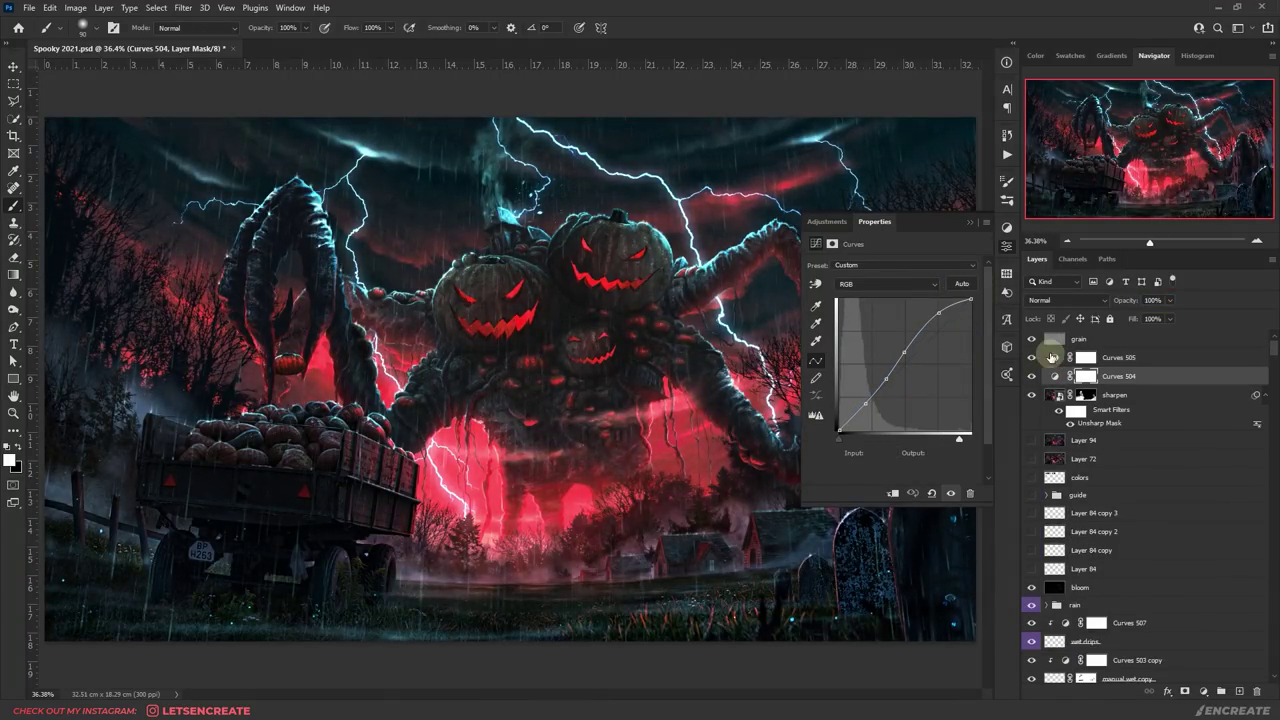
pyautogui.moveTo(838, 432)
pyautogui.mouseDown()
pyautogui.moveTo(846, 394)
pyautogui.moveTo(831, 428)
pyautogui.mouseUp()
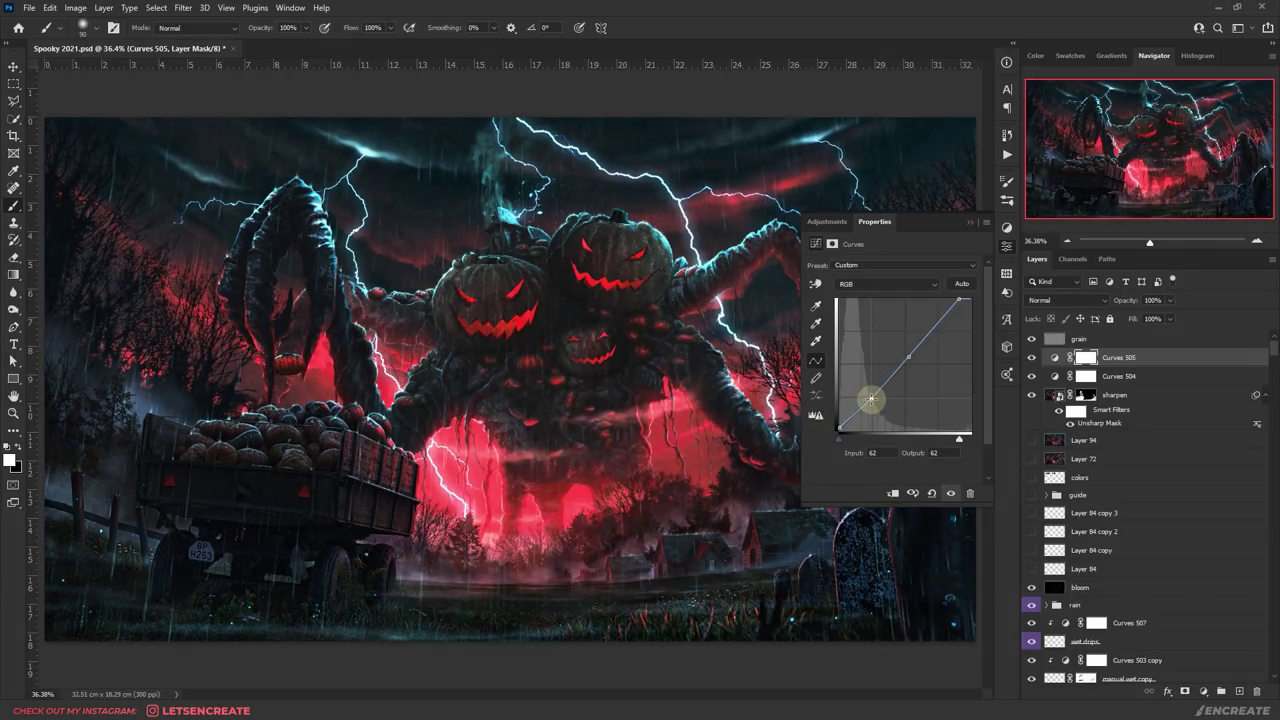
pyautogui.click(967, 228)
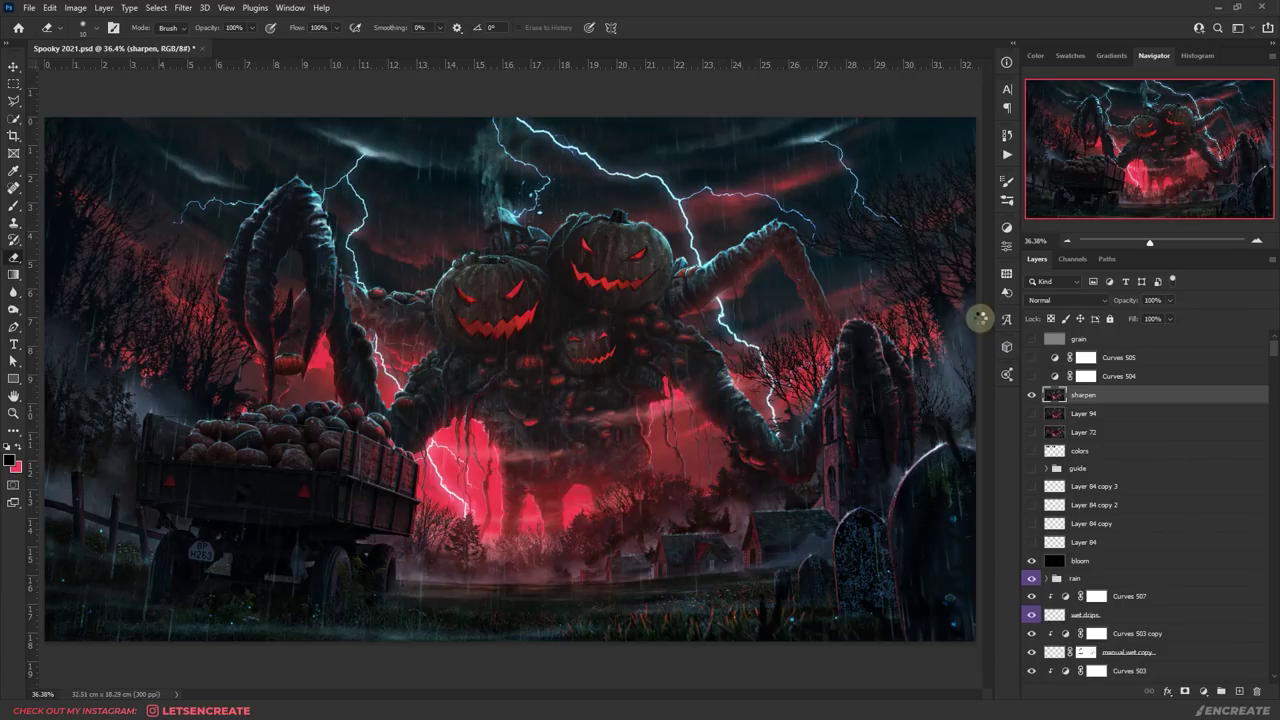
# Apply an Unsharp Mask to the sharpen layer with amount 55%, radius 5 pixels and threshold 0
pyautogui.click(183, 7)
pyautogui.moveTo(229, 249)
pyautogui.click(385, 342)
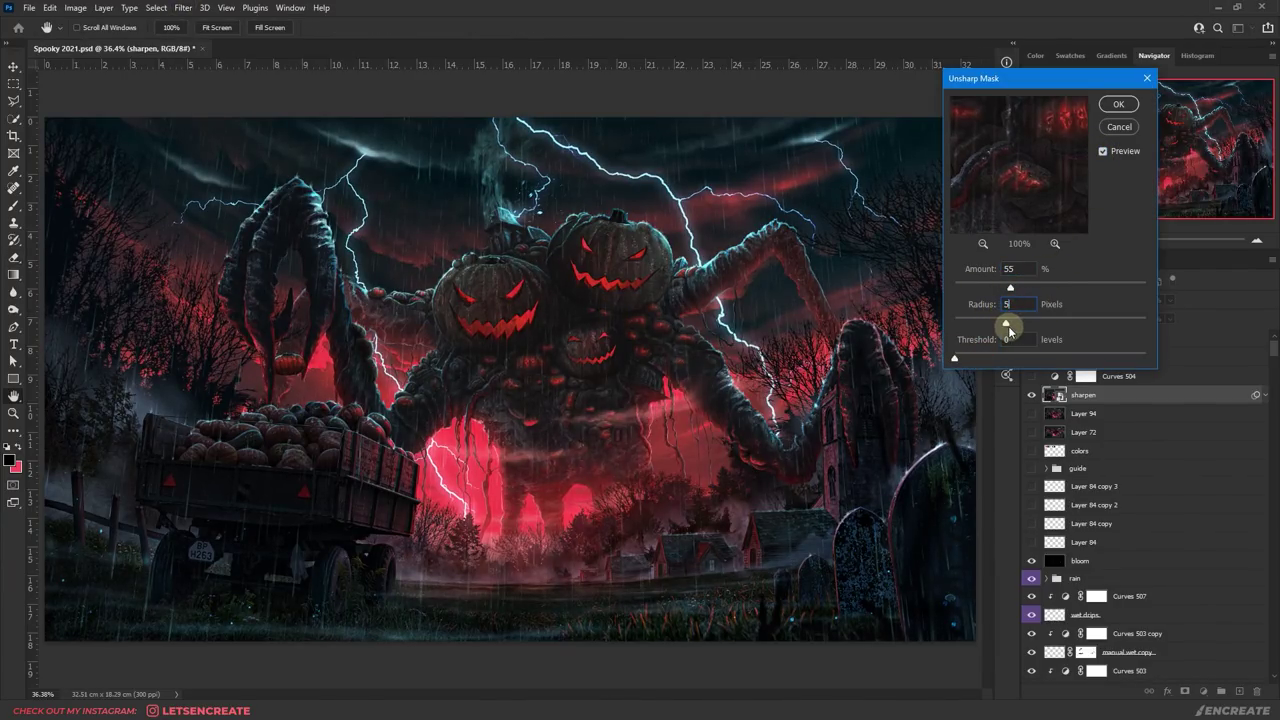
pyautogui.press('Return')
# Hide the sharpen layer with a black mask and paint the sharpening back over the monster using a soft white brush enlarged to 700
pyautogui.keyDown('alt'); pyautogui.click(1185, 690); pyautogui.keyUp('alt')
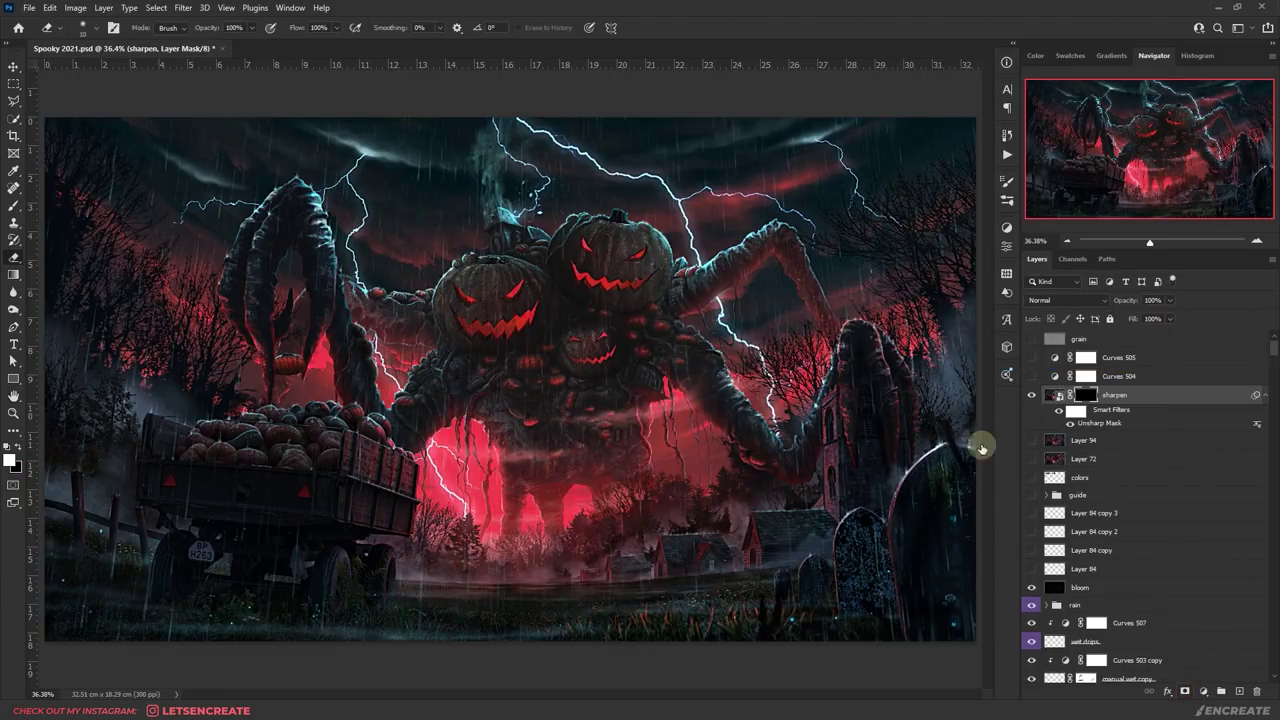
pyautogui.press('d')
pyautogui.click(14, 203)
pyautogui.press(']')
pyautogui.press(']')
pyautogui.press(']')
pyautogui.press(']')
pyautogui.press(']')
pyautogui.press(']')
pyautogui.press(']')
pyautogui.press(']')
pyautogui.press(']')
pyautogui.press(']')
pyautogui.press(']')
pyautogui.press(']')
pyautogui.press(']')
pyautogui.press(']')
pyautogui.press(']')
pyautogui.press(']')
pyautogui.press(']')
pyautogui.press(']')
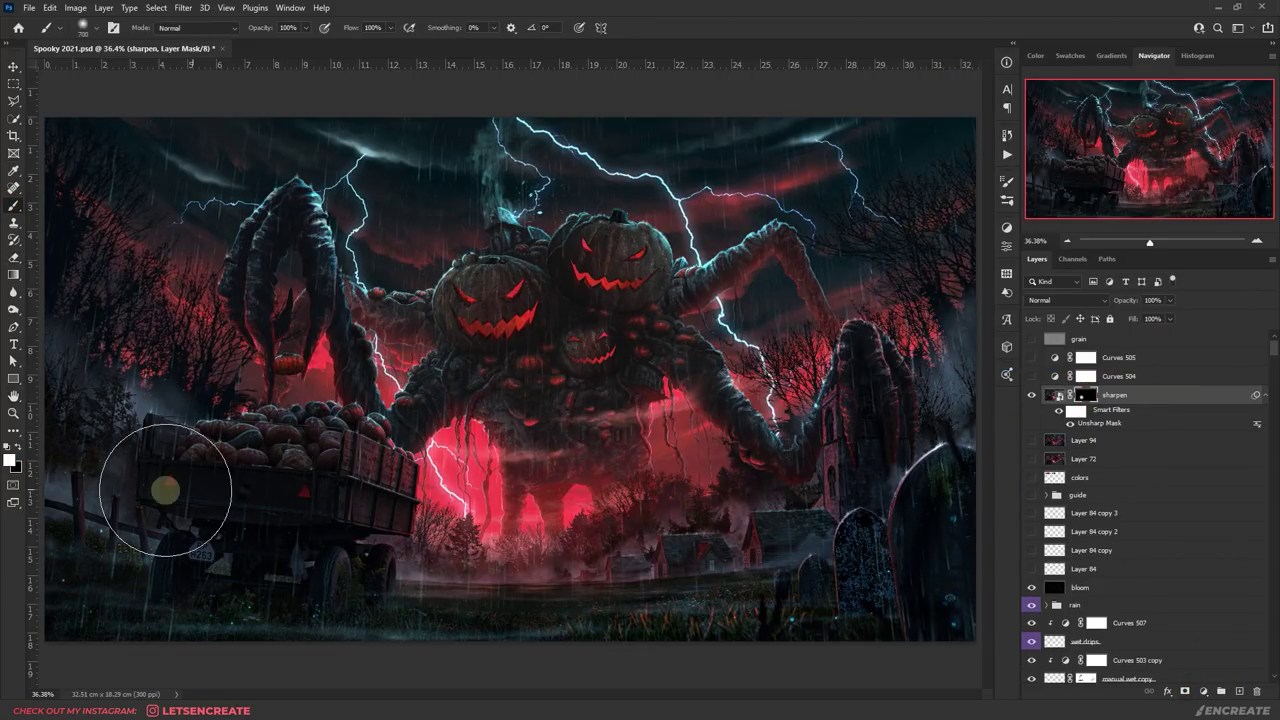
# Refine the sharpen mask around the wagon, foreground and church tower with smaller brushes, alternating between black and white
pyautogui.press('[')
pyautogui.press('[')
pyautogui.press('[')
pyautogui.press('[')
pyautogui.press('[')
pyautogui.press('[')
pyautogui.press('[')
pyautogui.press('[')
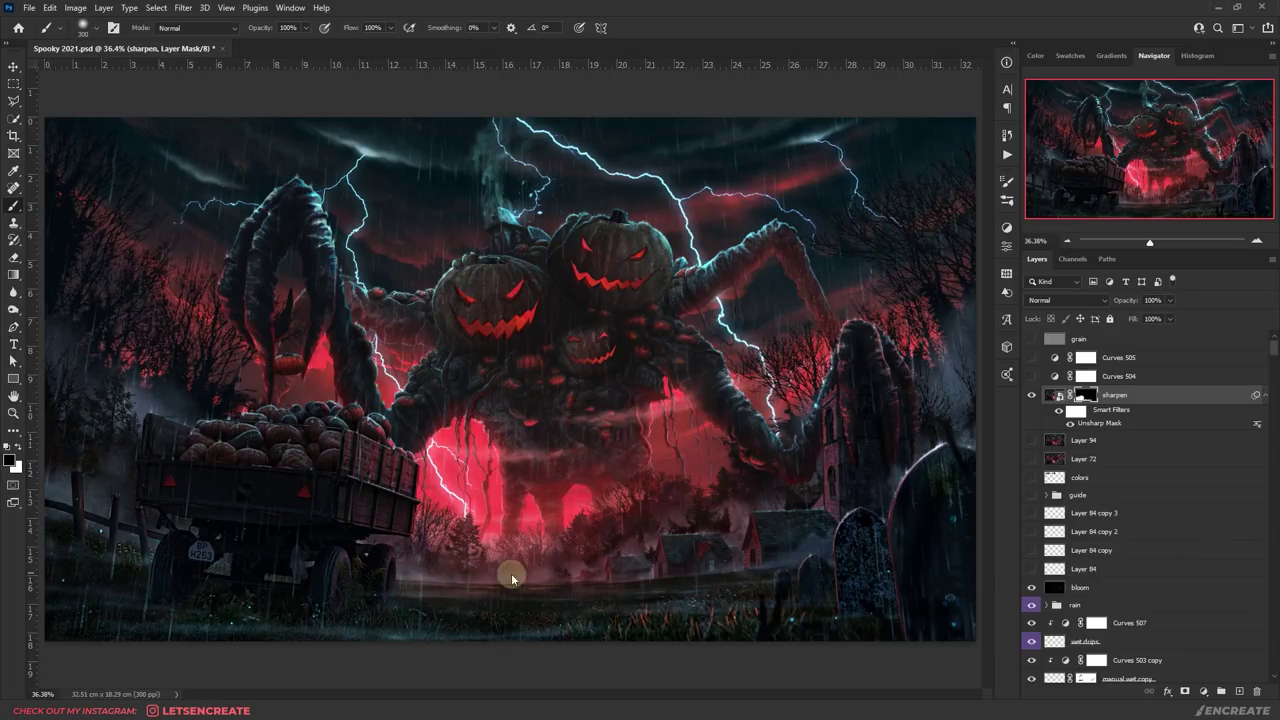
pyautogui.press(']')
pyautogui.press(']')
pyautogui.press('[')
pyautogui.press('[')
pyautogui.press('[')
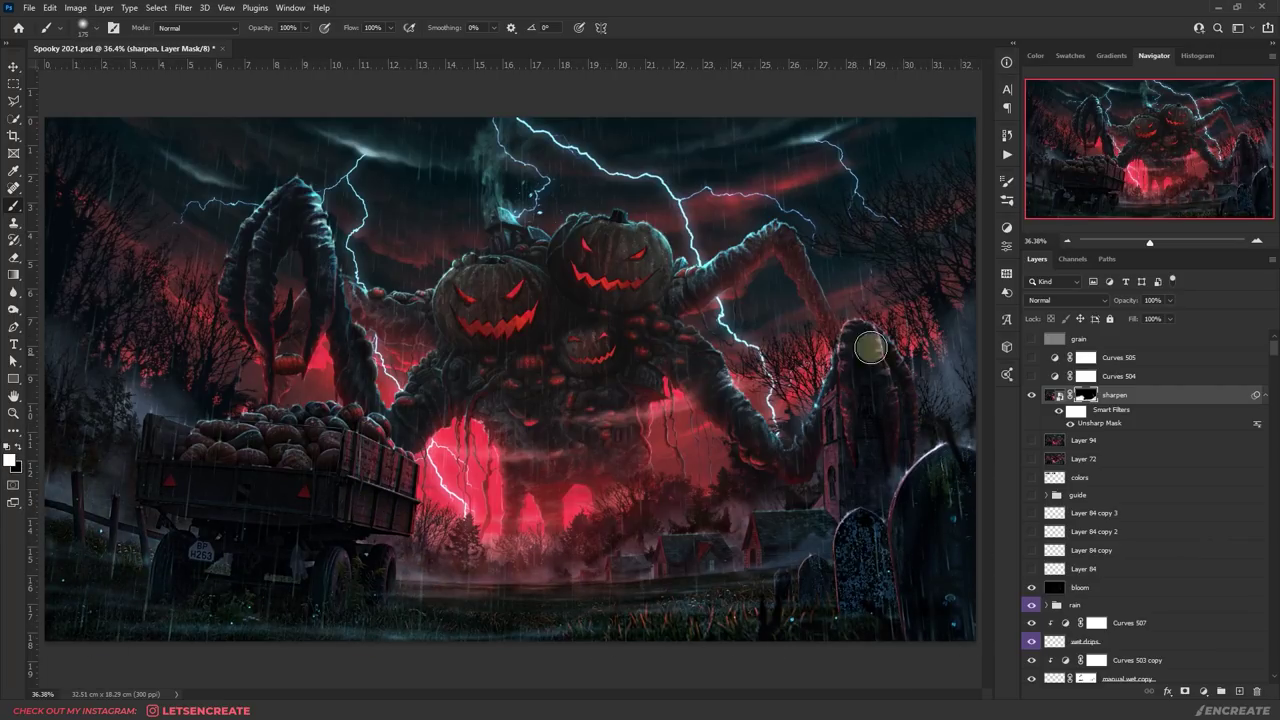